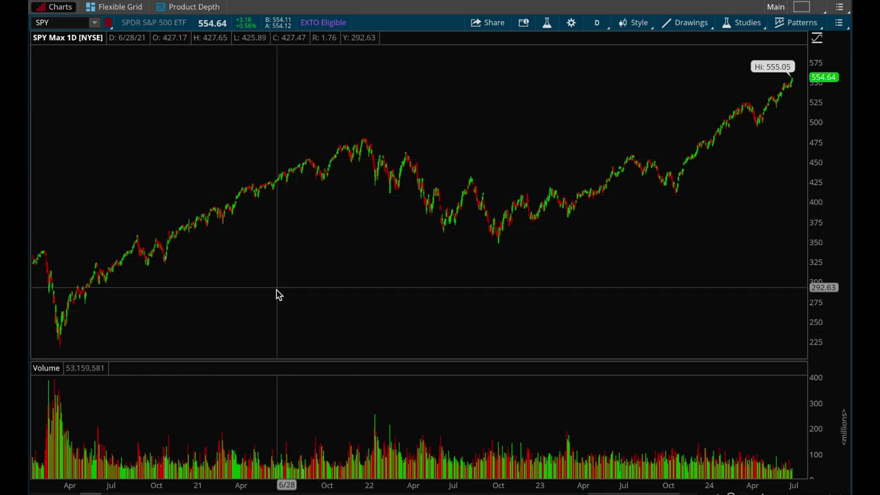
# Draw two converging trendlines below the mid-2021 prices, sloping down from about 320 and up from about 270, as a symmetrical triangle
pyautogui.click(261, 265)
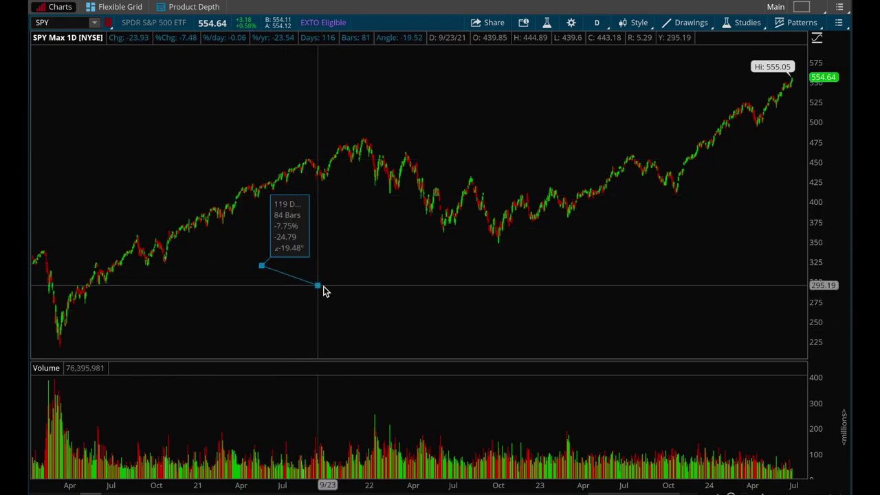
pyautogui.click(266, 306)
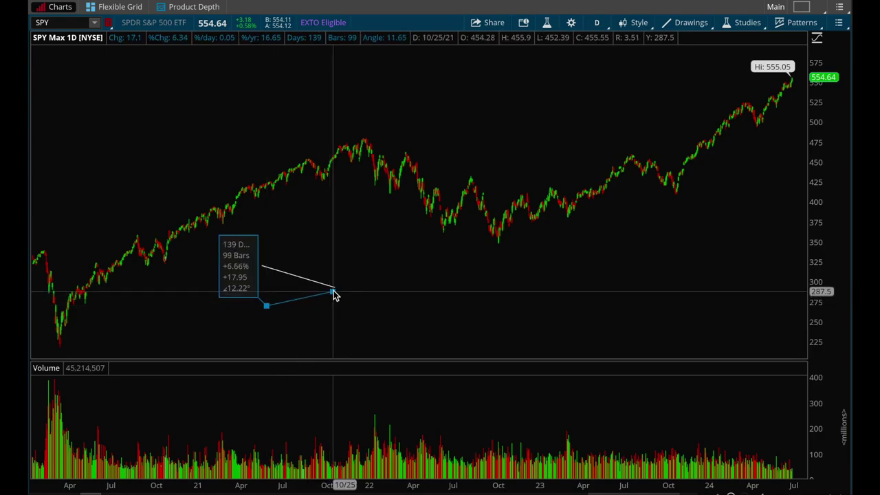
pyautogui.click(333, 293)
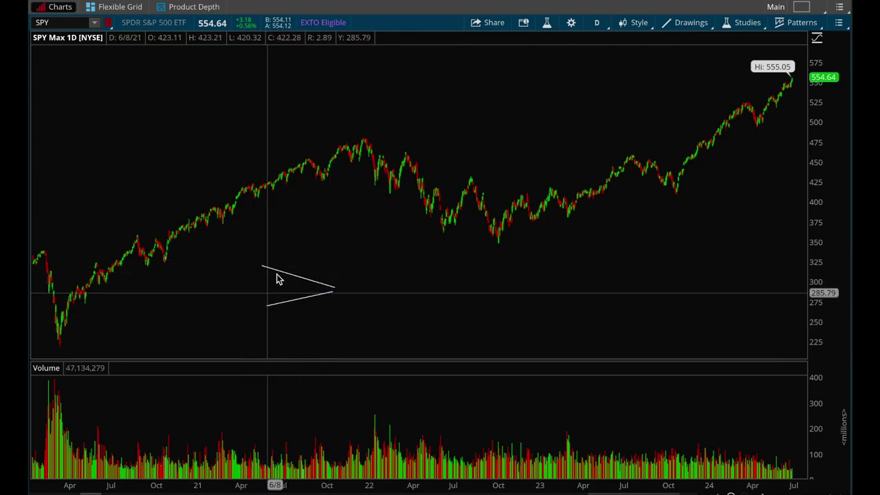
# Draw a narrowing zigzag inside the symmetrical triangle and add upward and downward breakout lines at its apex
pyautogui.click(262, 302)
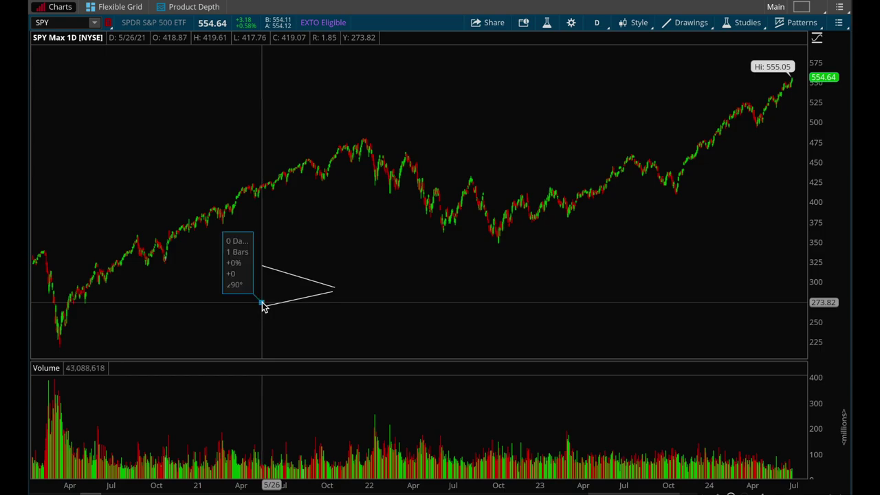
pyautogui.click(268, 275)
pyautogui.click(268, 275)
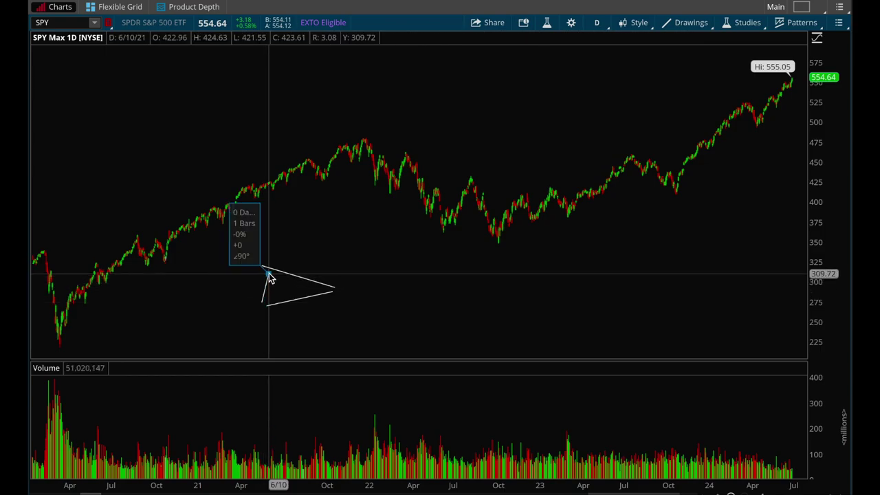
pyautogui.click(284, 299)
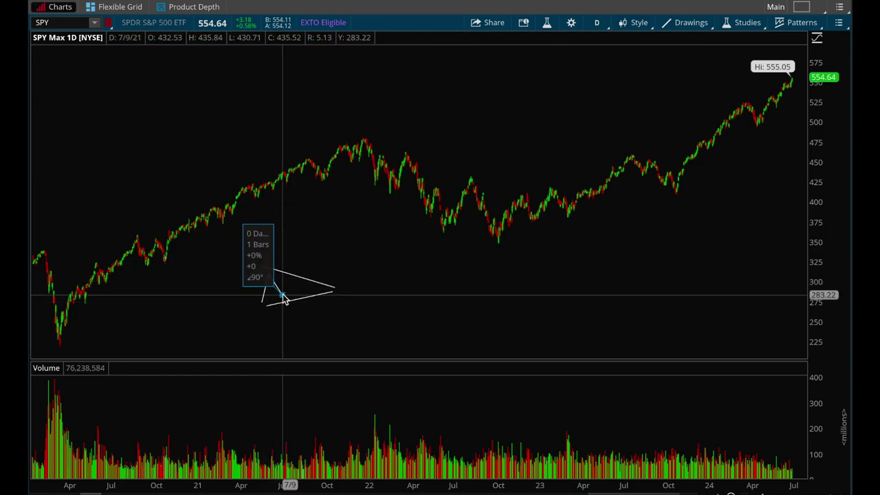
pyautogui.click(286, 279)
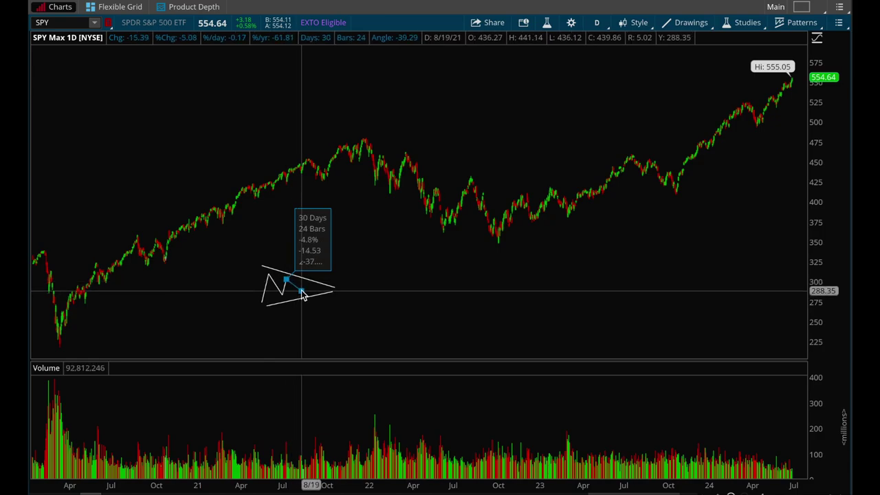
pyautogui.click(305, 282)
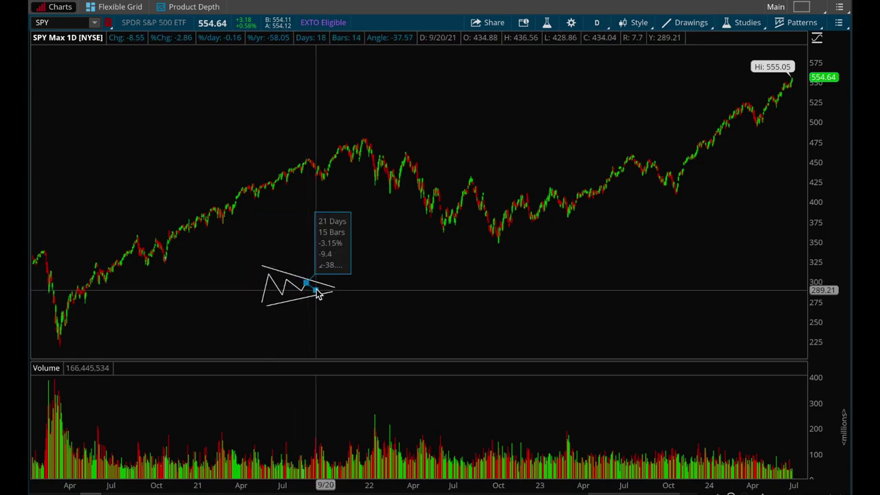
pyautogui.click(318, 293)
pyautogui.click(322, 290)
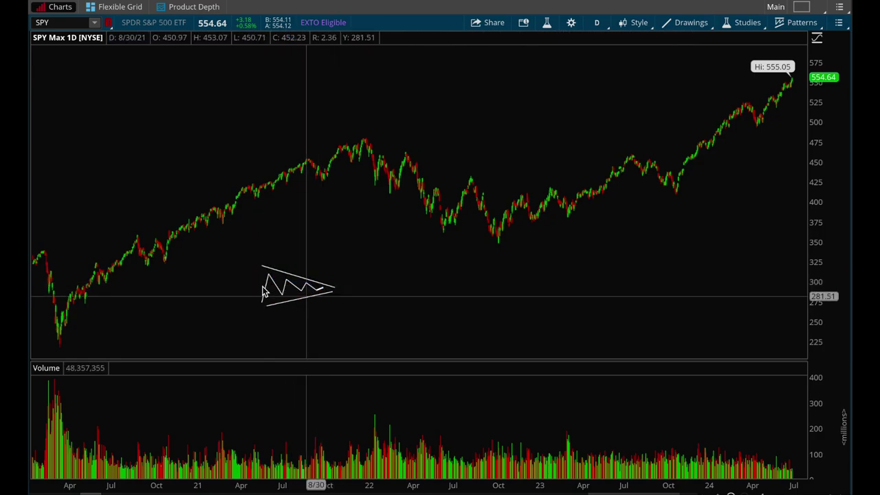
pyautogui.moveTo(330, 295); pyautogui.dragTo(353, 227)
pyautogui.moveTo(329, 290); pyautogui.dragTo(356, 322)
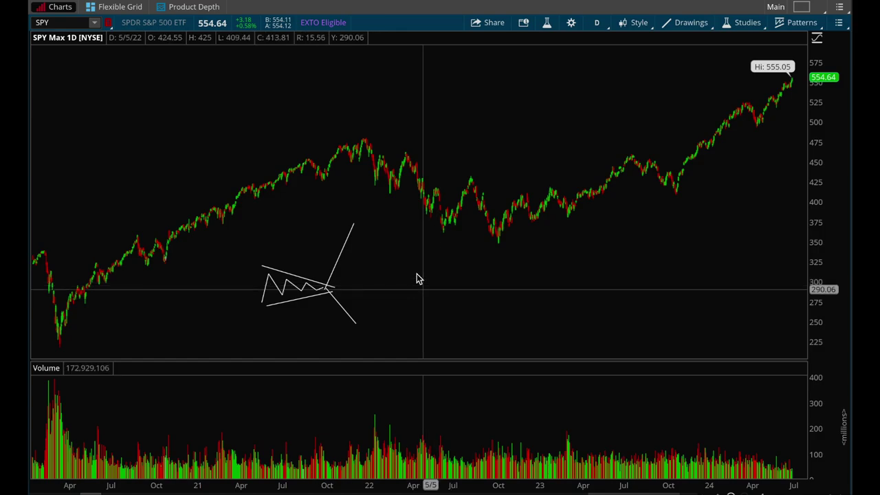
# Sketch an ascending triangle below the mid-to-late 2022 prices with a flat upper line, an inner zigzag and breakout lines both ways
pyautogui.moveTo(420, 333); pyautogui.dragTo(516, 281)
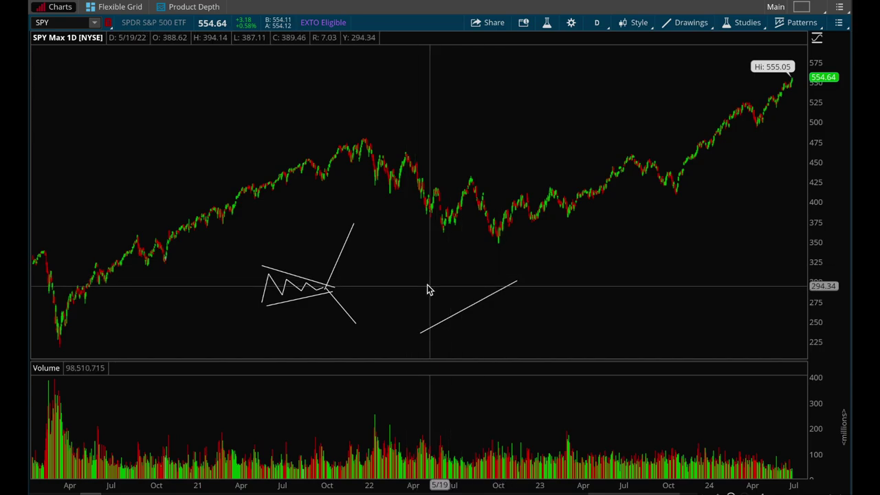
pyautogui.moveTo(414, 279); pyautogui.dragTo(518, 283)
pyautogui.moveTo(422, 329)
pyautogui.mouseDown()
pyautogui.moveTo(436, 283)
pyautogui.moveTo(452, 314)
pyautogui.moveTo(457, 287)
pyautogui.moveTo(477, 303)
pyautogui.moveTo(489, 286)
pyautogui.moveTo(504, 289)
pyautogui.moveTo(552, 204)
pyautogui.moveTo(515, 281)
pyautogui.moveTo(511, 257)
pyautogui.mouseUp()
pyautogui.moveTo(504, 288); pyautogui.dragTo(515, 312)
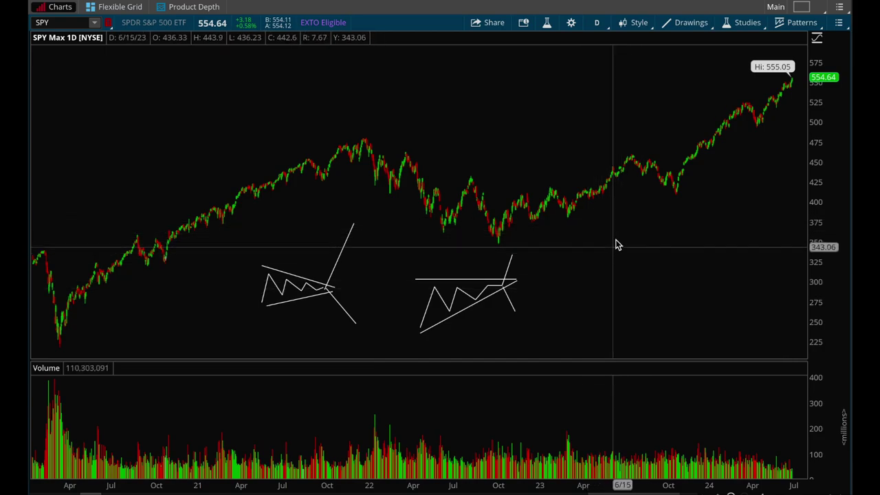
# Sketch a descending triangle below the second-half 2023 prices, lengthen its upper line toward the apex and draw a zigzag inside
pyautogui.moveTo(614, 233); pyautogui.dragTo(700, 279)
pyautogui.moveTo(610, 284); pyautogui.dragTo(701, 295)
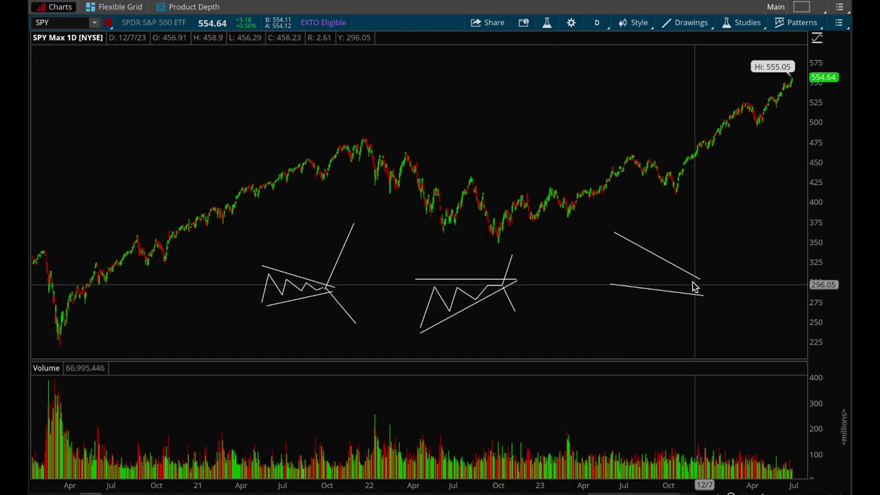
pyautogui.rightClick(694, 281)
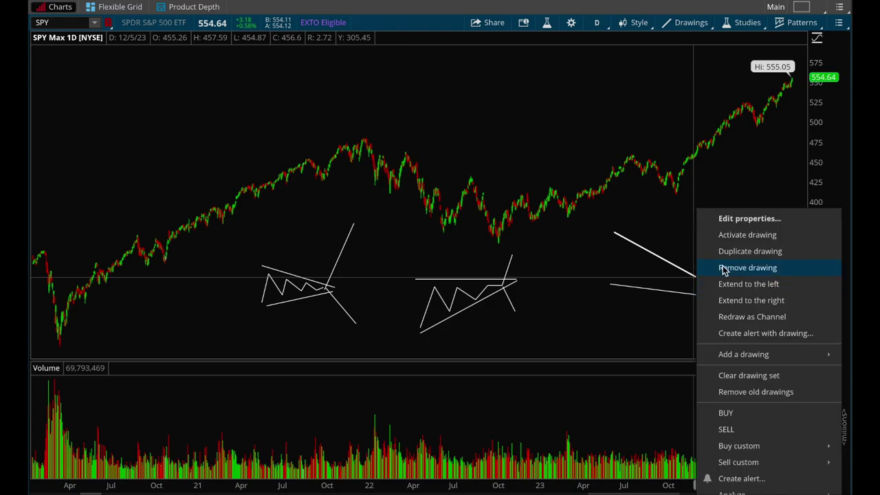
pyautogui.click(737, 237)
pyautogui.moveTo(705, 278); pyautogui.dragTo(706, 287)
pyautogui.moveTo(614, 279)
pyautogui.mouseDown()
pyautogui.moveTo(625, 240)
pyautogui.moveTo(643, 281)
pyautogui.moveTo(653, 263)
pyautogui.moveTo(672, 283)
pyautogui.moveTo(693, 287)
pyautogui.mouseUp()
# Add steep rising lead-in lines before all three triangles, and upward and downward breakout lines at the descending triangle's apex
pyautogui.moveTo(568, 343); pyautogui.dragTo(599, 243)
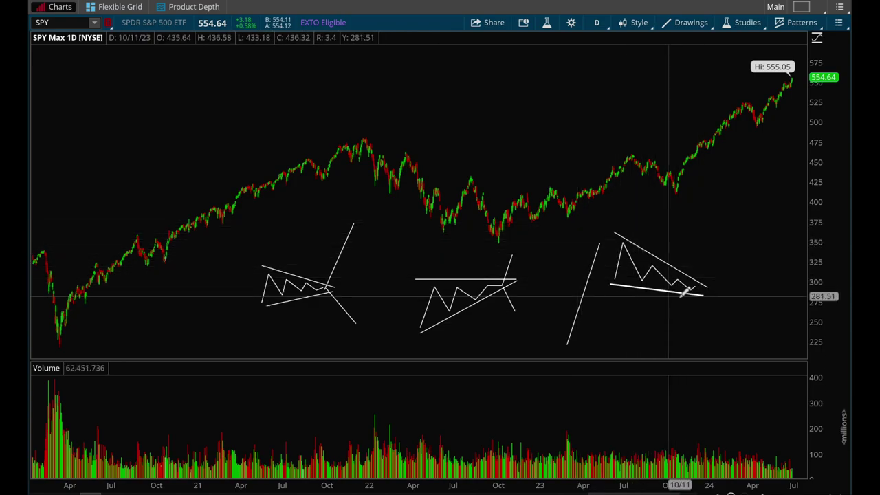
pyautogui.moveTo(579, 344); pyautogui.dragTo(610, 286)
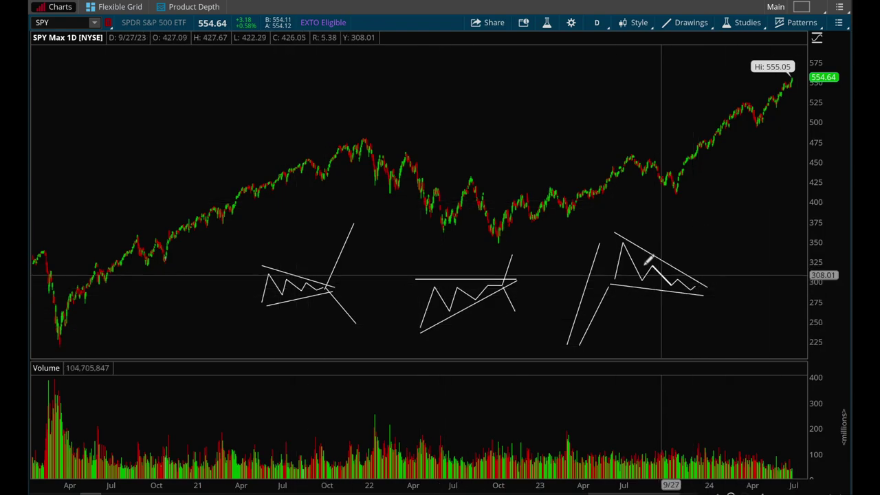
pyautogui.moveTo(703, 288); pyautogui.dragTo(719, 200)
pyautogui.moveTo(701, 292); pyautogui.dragTo(702, 346)
pyautogui.moveTo(392, 354)
pyautogui.mouseDown()
pyautogui.moveTo(402, 289)
pyautogui.moveTo(407, 300)
pyautogui.mouseUp()
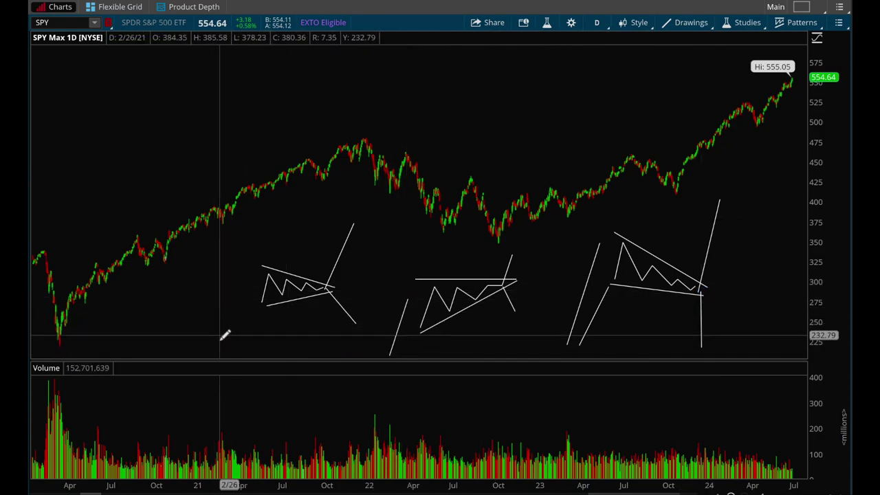
pyautogui.moveTo(234, 342); pyautogui.dragTo(250, 284)
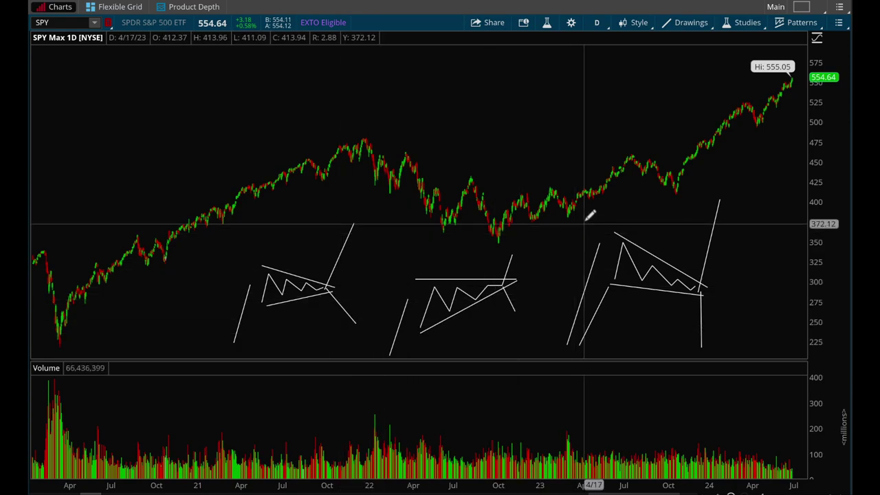
# Remove the sketched drawings from the SPY chart and load the TSLA chart
pyautogui.click(687, 23)
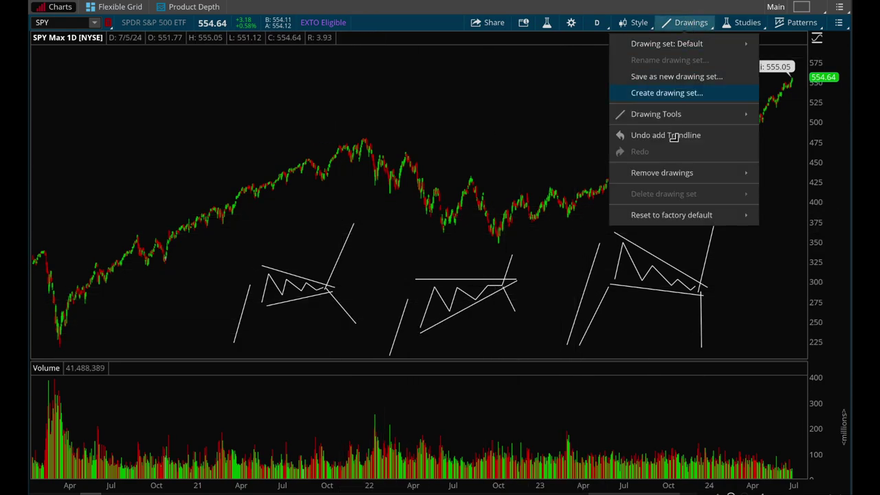
pyautogui.click(686, 19)
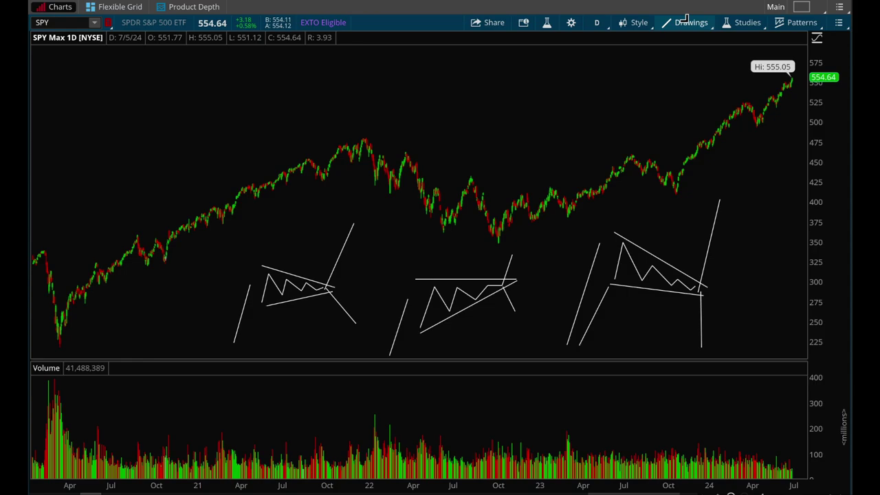
pyautogui.click(686, 20)
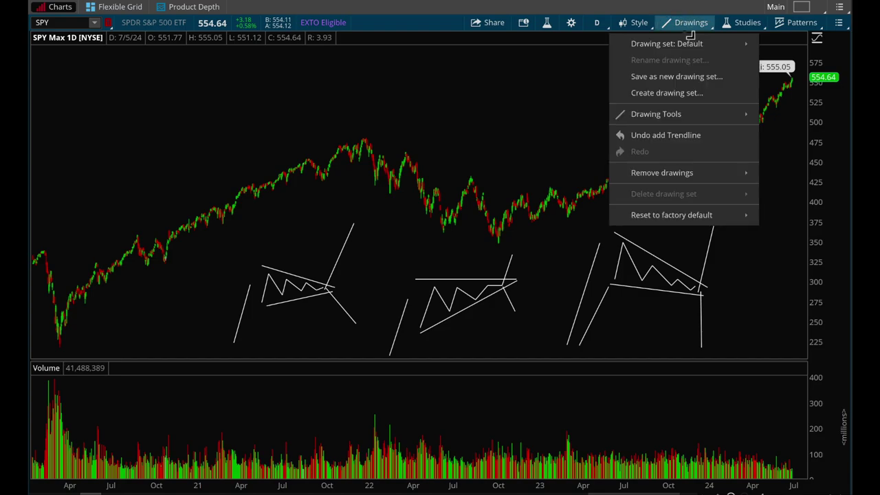
pyautogui.moveTo(660, 173)
pyautogui.click(520, 173)
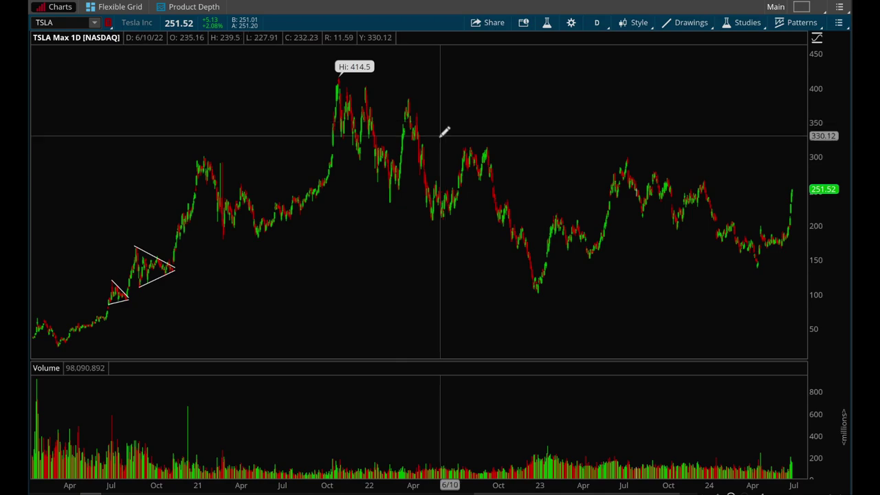
# Examine the two marked triangles on the TSLA chart between June and November 2020 and the price moves following them
pyautogui.moveTo(581, 132); pyautogui.dragTo(70, 147)
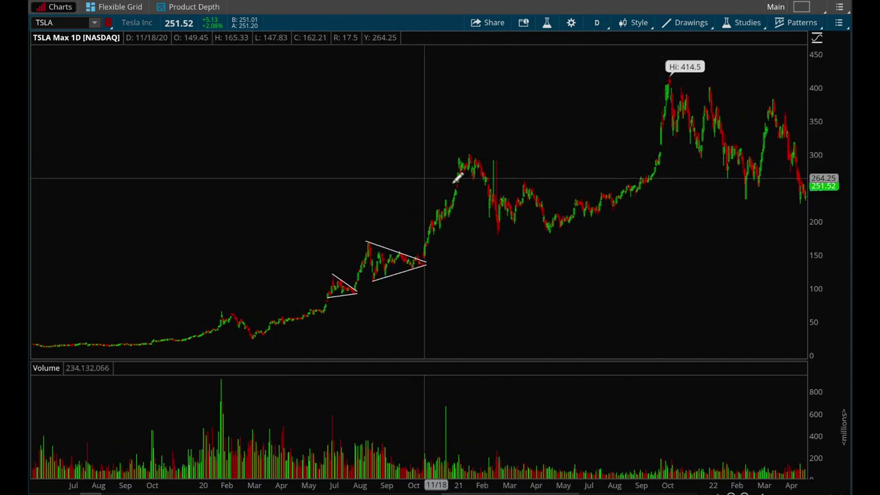
pyautogui.moveTo(648, 167)
pyautogui.mouseDown()
pyautogui.moveTo(153, 158)
pyautogui.moveTo(131, 146)
pyautogui.mouseUp()
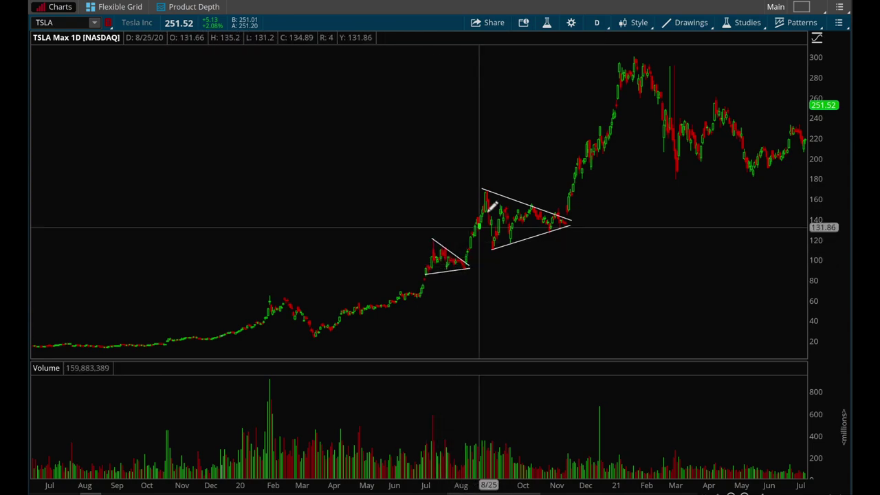
pyautogui.moveTo(566, 240); pyautogui.dragTo(350, 235)
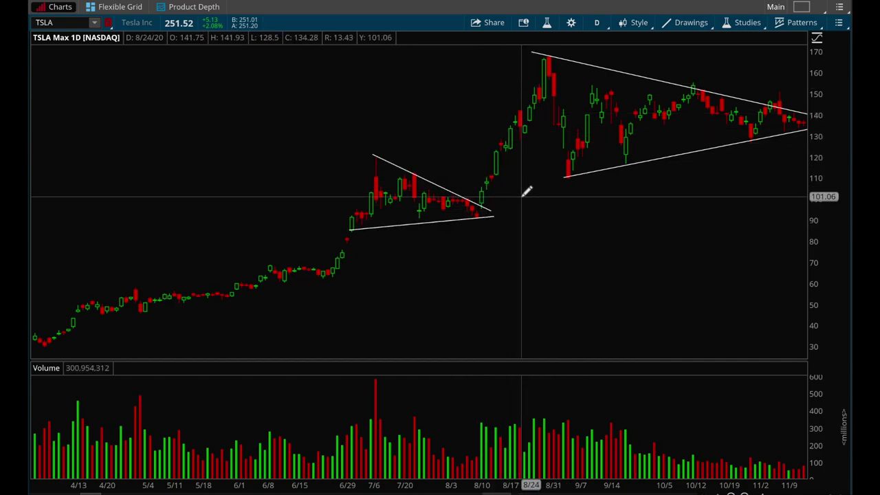
pyautogui.scroll(-5, 526, 193)
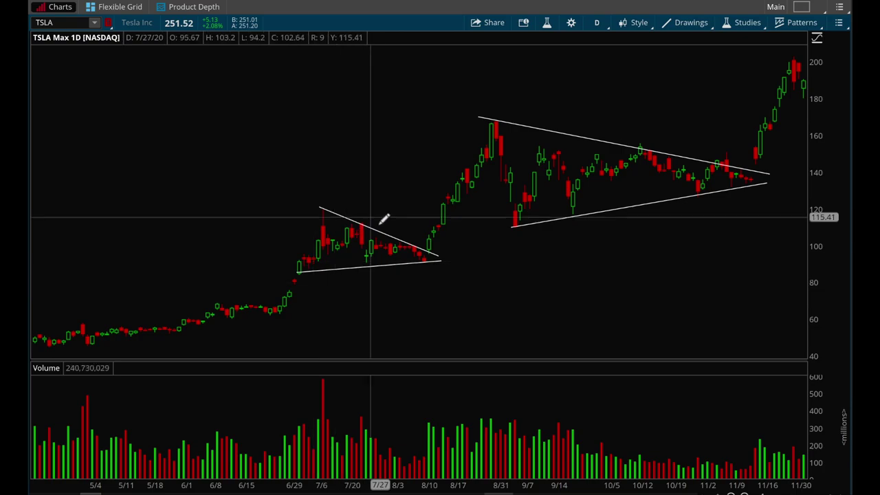
pyautogui.scroll(-4, 420, 206)
pyautogui.scroll(3, 447, 300)
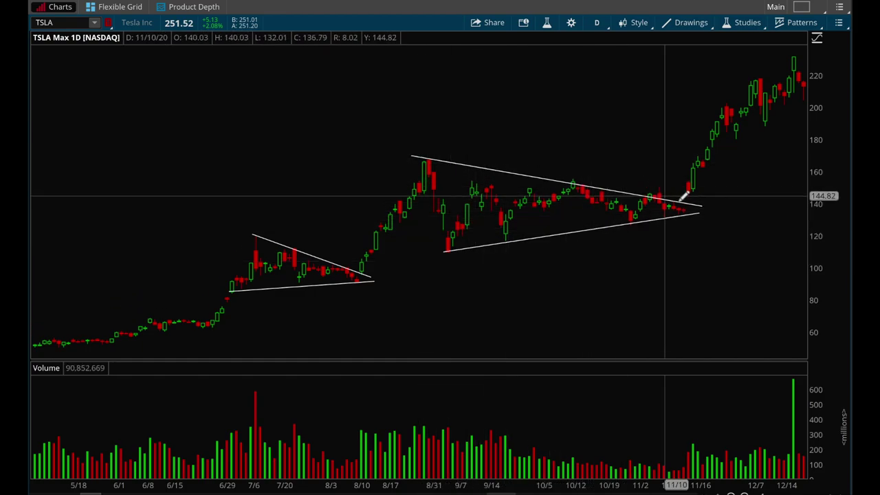
pyautogui.scroll(-4, 701, 126)
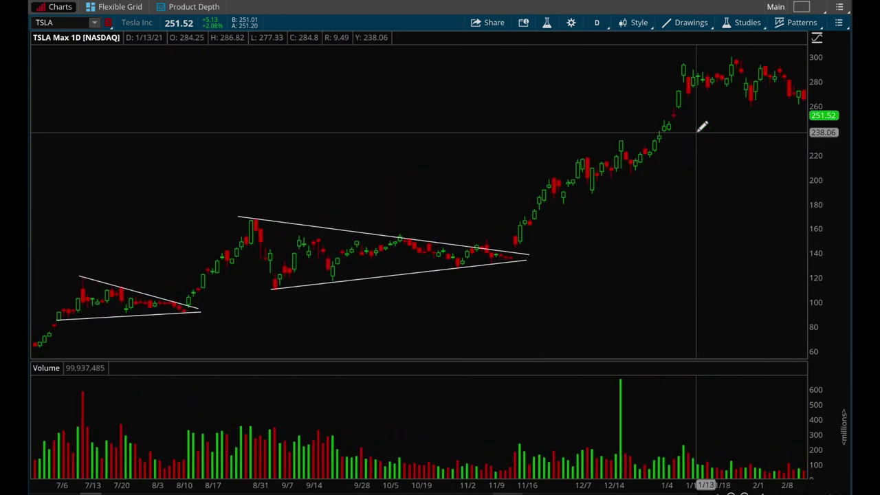
pyautogui.scroll(-4, 701, 126)
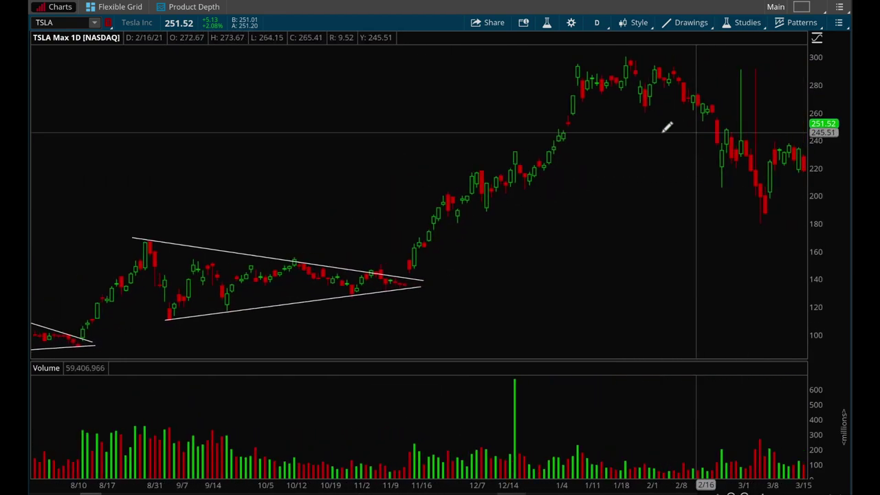
# Draw converging trendlines around TSLA's January to early February 2021 consolidation, the upper starting near 295 and the lower near 267
pyautogui.click(745, 493)
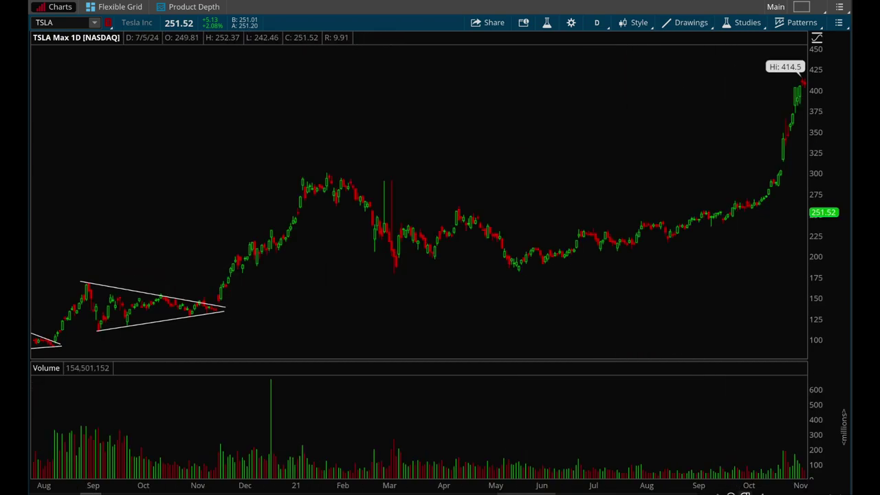
pyautogui.click(745, 493)
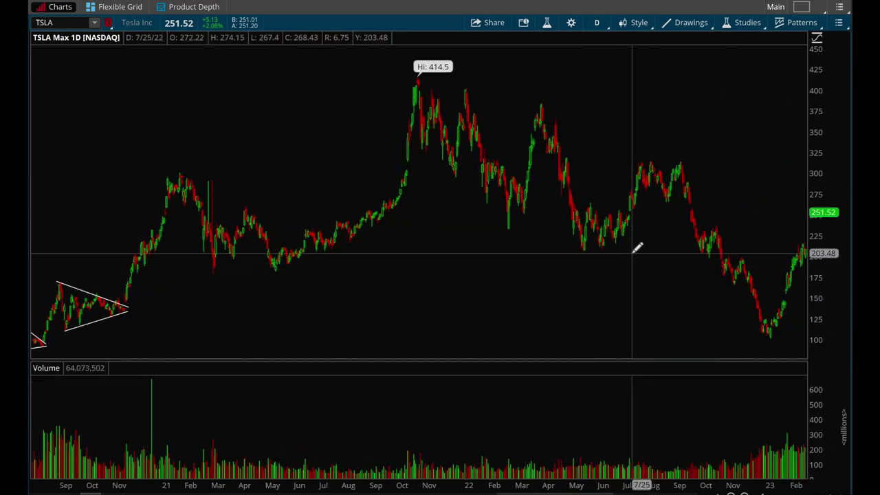
pyautogui.moveTo(493, 138)
pyautogui.mouseDown()
pyautogui.moveTo(190, 199)
pyautogui.moveTo(89, 180)
pyautogui.mouseUp()
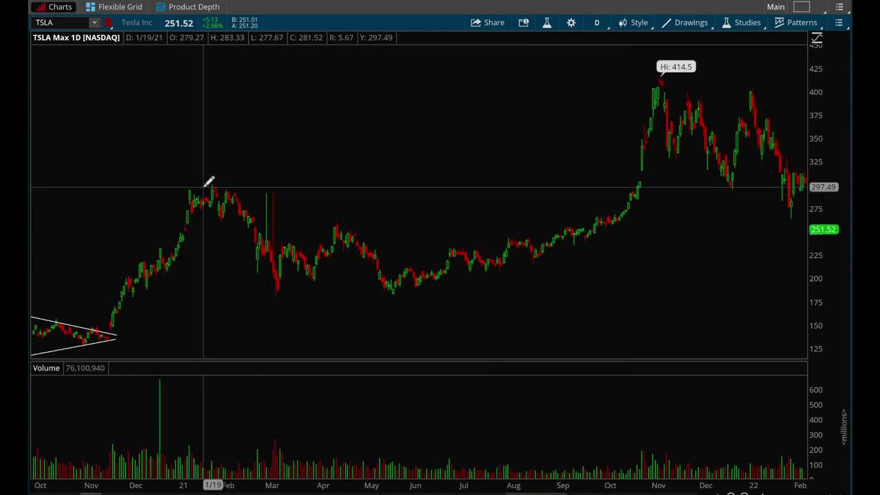
pyautogui.moveTo(189, 188); pyautogui.dragTo(241, 195)
pyautogui.moveTo(190, 217); pyautogui.dragTo(242, 206)
# Inspect the early 2021 consolidation pattern up close and compare it with the September to November 2020 triangle
pyautogui.moveTo(332, 289); pyautogui.dragTo(90, 265)
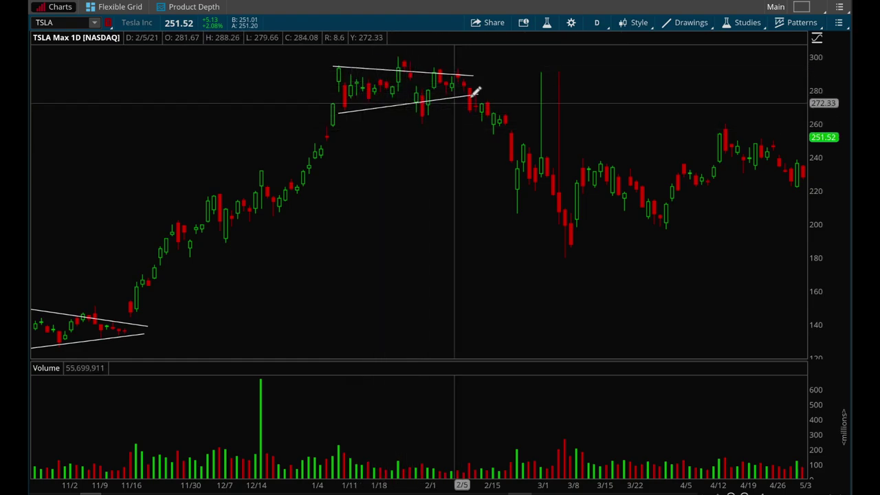
pyautogui.scroll(10, 291, 121)
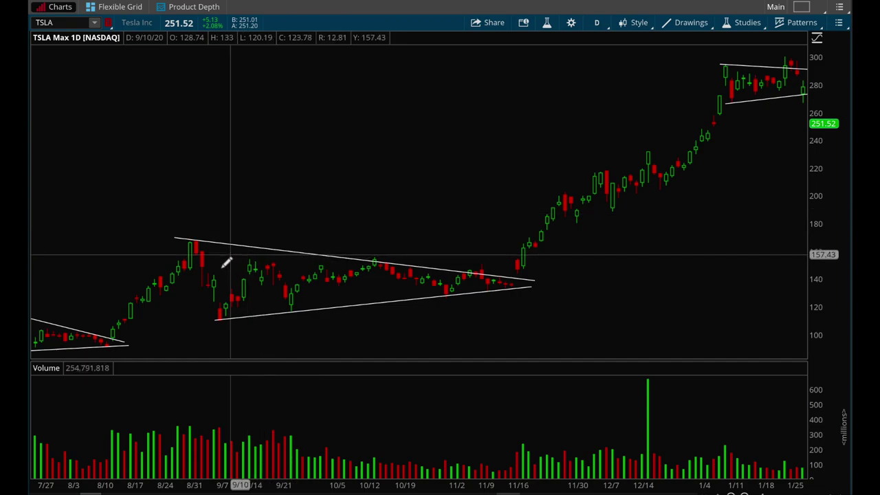
pyautogui.scroll(-6, 537, 199)
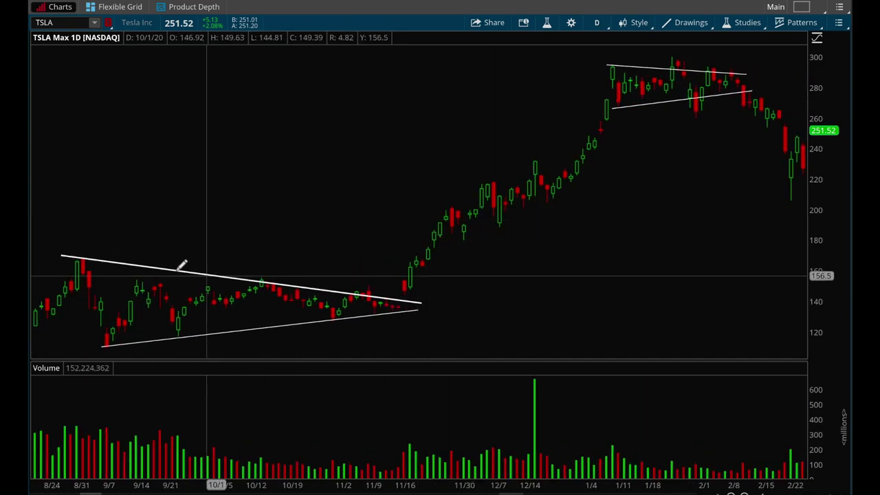
# Compare the TSLA triangles from July 2020 to February 2021 once more and remove all drawings from the chart
pyautogui.scroll(10, 311, 323)
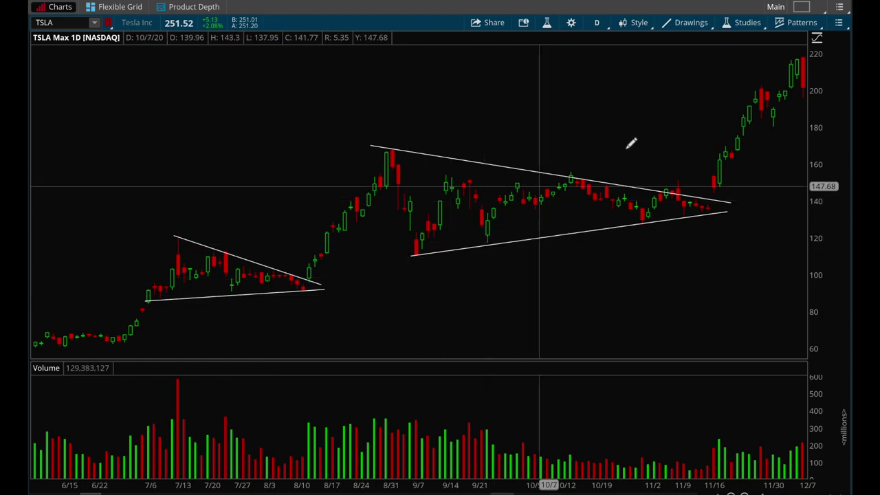
pyautogui.scroll(-7, 646, 144)
pyautogui.scroll(-8, 655, 143)
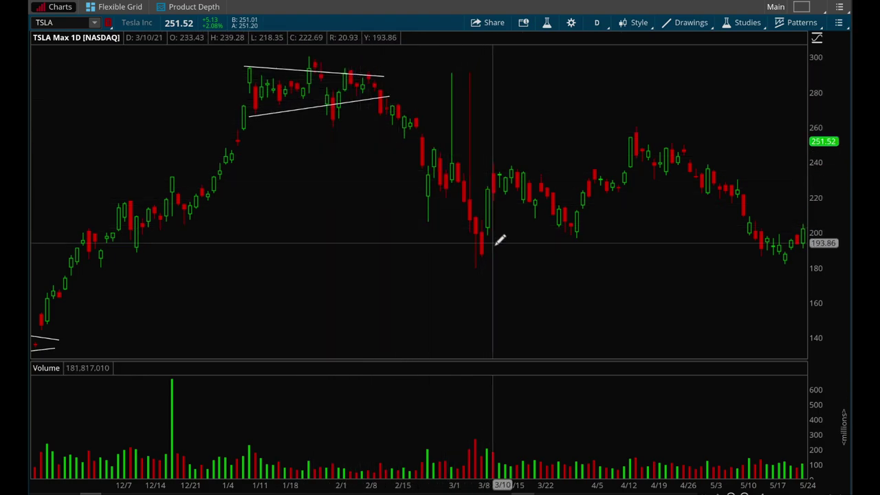
pyautogui.click(688, 22)
pyautogui.moveTo(651, 174)
pyautogui.click(592, 176)
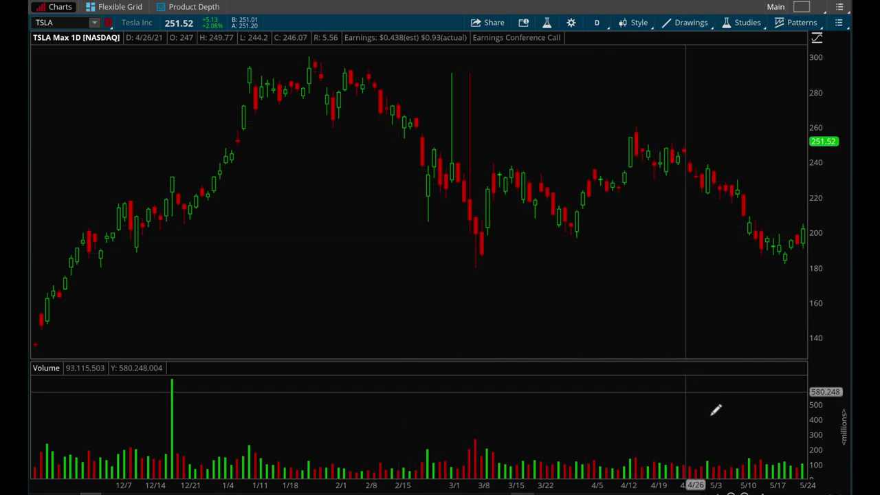
# Draw converging trendlines around TSLA's late May to July 2022 consolidation and two descending lines enclosing the April to May decline before it
pyautogui.click(744, 494)
pyautogui.scroll(5, 619, 282)
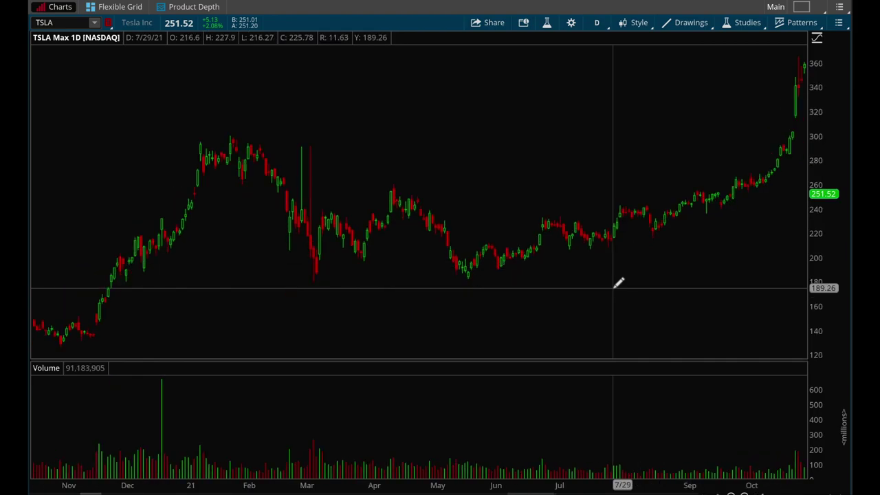
pyautogui.scroll(-5, 619, 282)
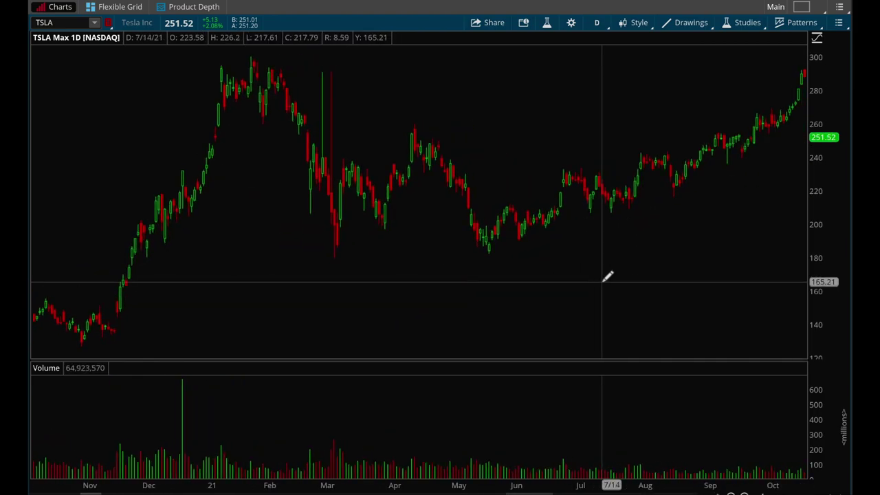
pyautogui.scroll(-10, 541, 266)
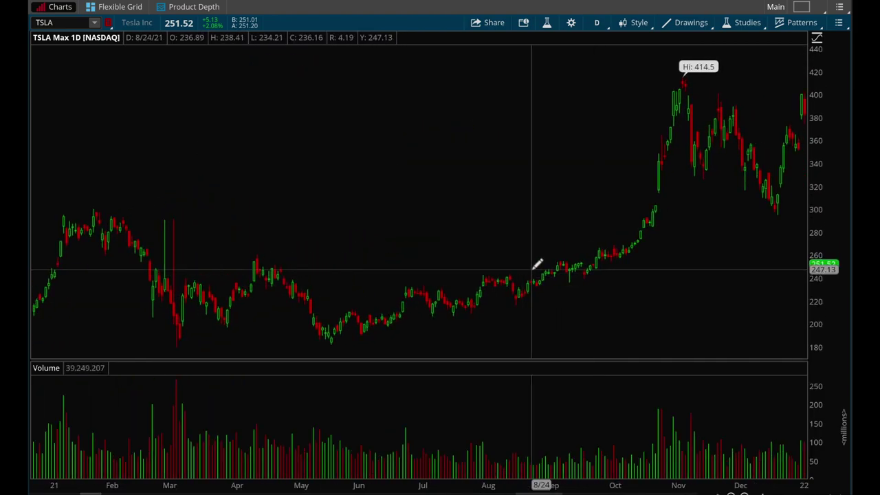
pyautogui.scroll(-10, 537, 265)
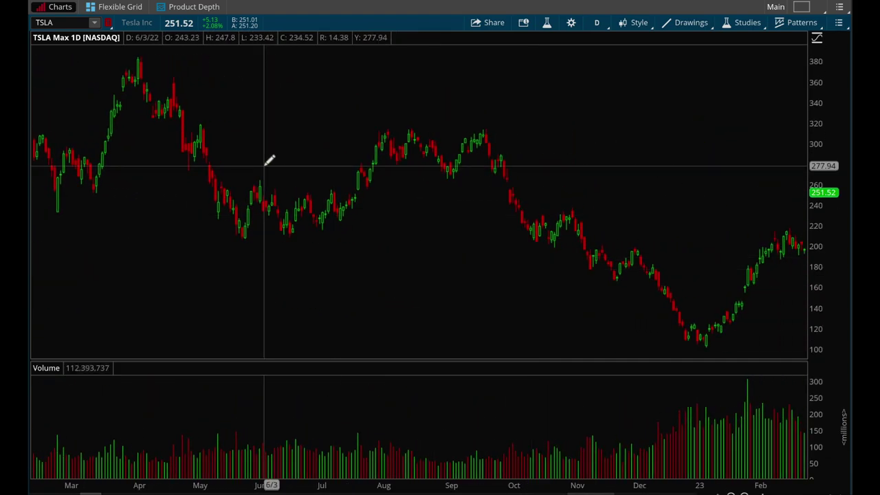
pyautogui.moveTo(246, 182)
pyautogui.mouseDown()
pyautogui.moveTo(363, 181)
pyautogui.moveTo(363, 193)
pyautogui.mouseUp()
pyautogui.moveTo(241, 241)
pyautogui.mouseDown()
pyautogui.moveTo(371, 210)
pyautogui.moveTo(363, 213)
pyautogui.mouseUp()
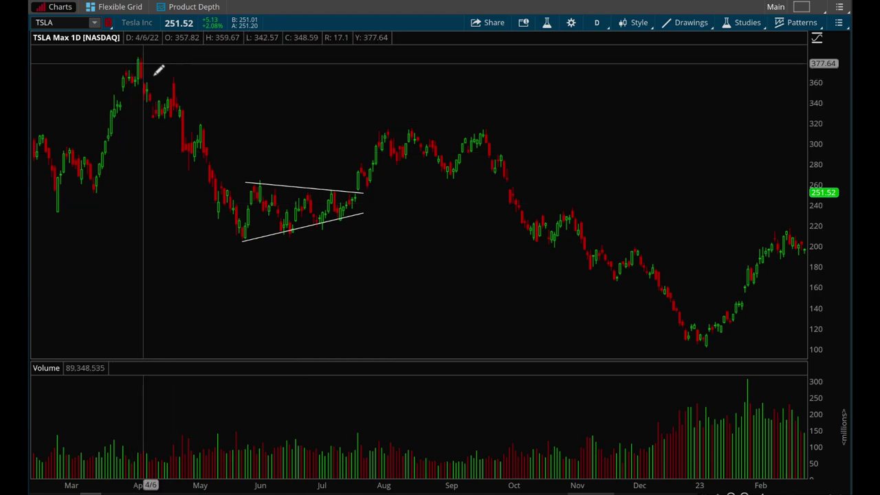
pyautogui.moveTo(131, 57)
pyautogui.mouseDown()
pyautogui.moveTo(218, 255)
pyautogui.moveTo(232, 245)
pyautogui.moveTo(229, 219)
pyautogui.moveTo(236, 242)
pyautogui.mouseUp()
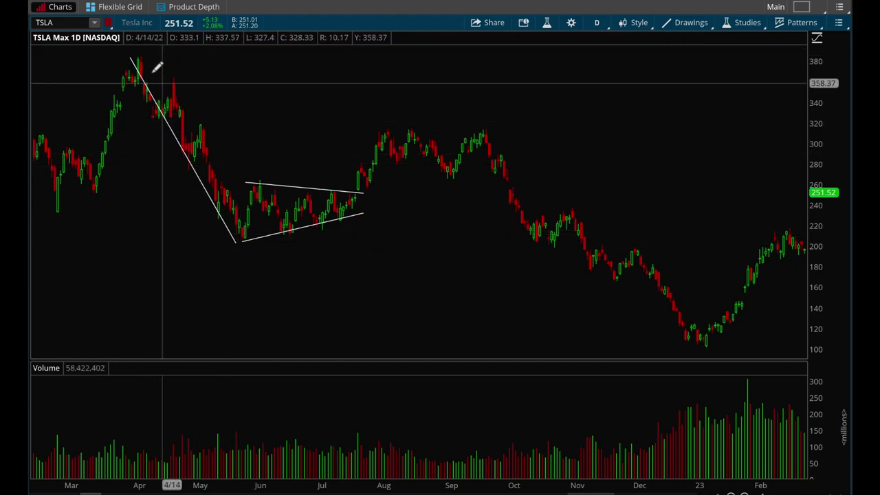
pyautogui.moveTo(146, 57); pyautogui.dragTo(243, 179)
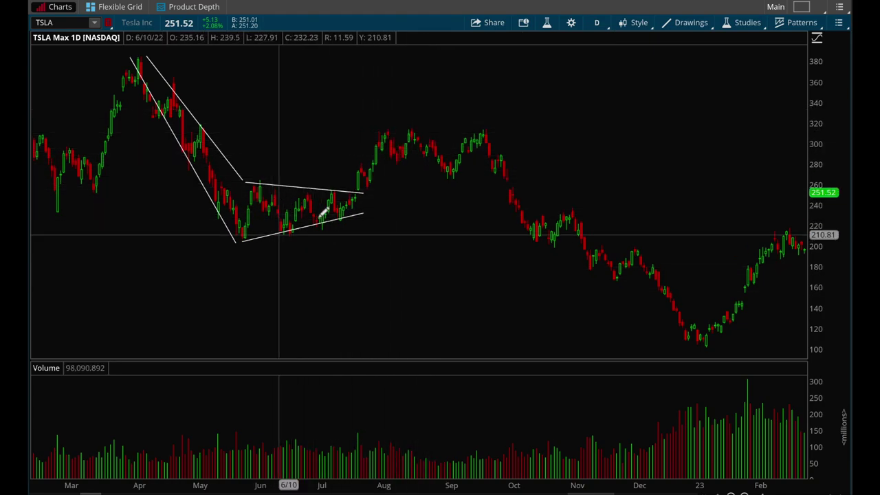
# Remove the drawings from the TSLA chart and load the AFRM chart
pyautogui.click(698, 22)
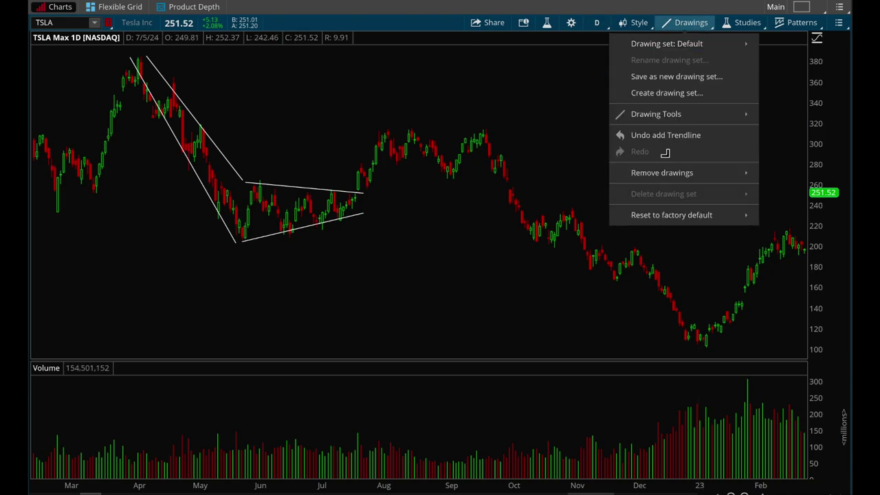
pyautogui.moveTo(634, 173)
pyautogui.click(577, 178)
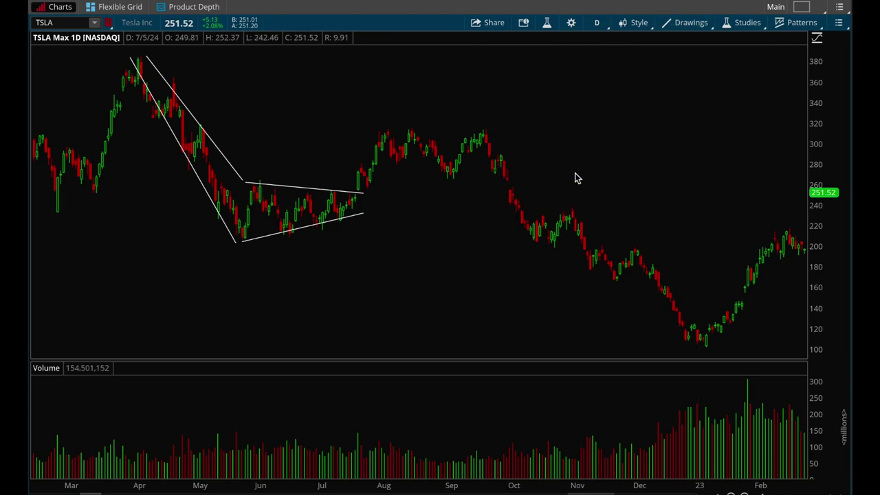
pyautogui.scroll(-10, 657, 197)
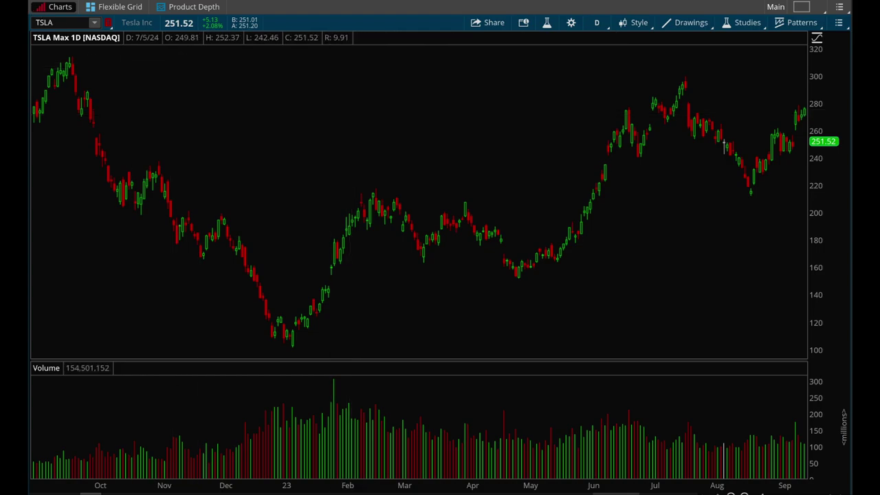
pyautogui.write('AFRM')
pyautogui.press('Return')
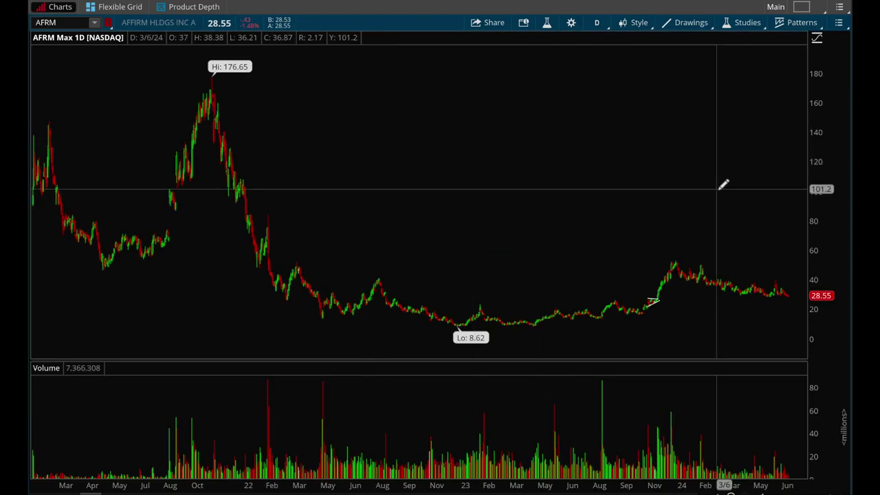
# Examine the marked triangle on the AFRM chart in November 2023 and the breakout and volume following it
pyautogui.moveTo(758, 184); pyautogui.dragTo(436, 181)
pyautogui.scroll(-3, 406, 171)
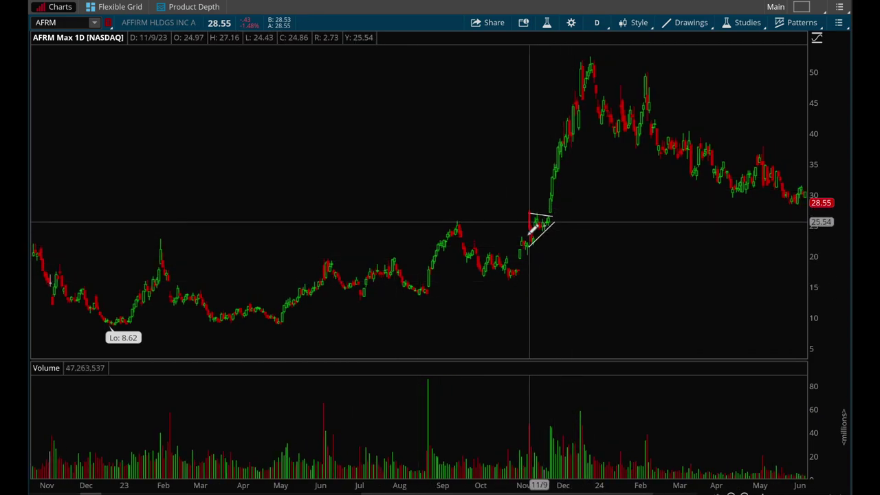
pyautogui.moveTo(699, 228); pyautogui.dragTo(225, 227)
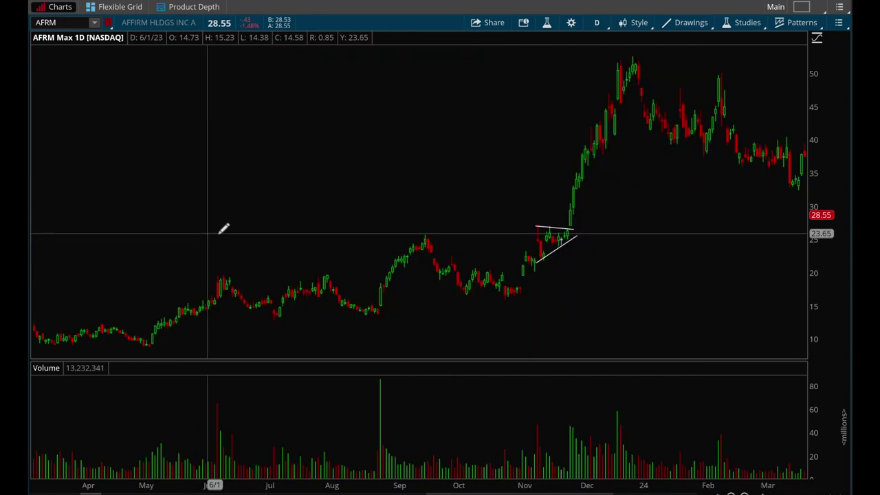
pyautogui.scroll(-2, 487, 291)
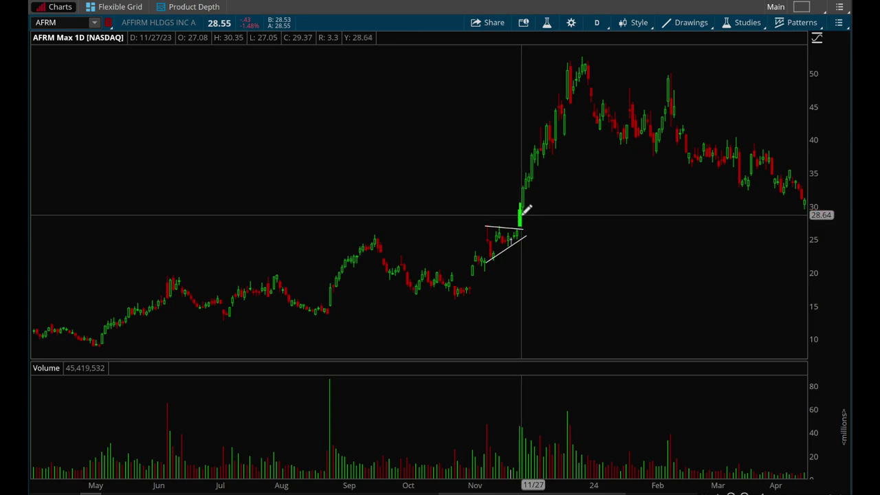
pyautogui.moveTo(654, 232); pyautogui.dragTo(304, 232)
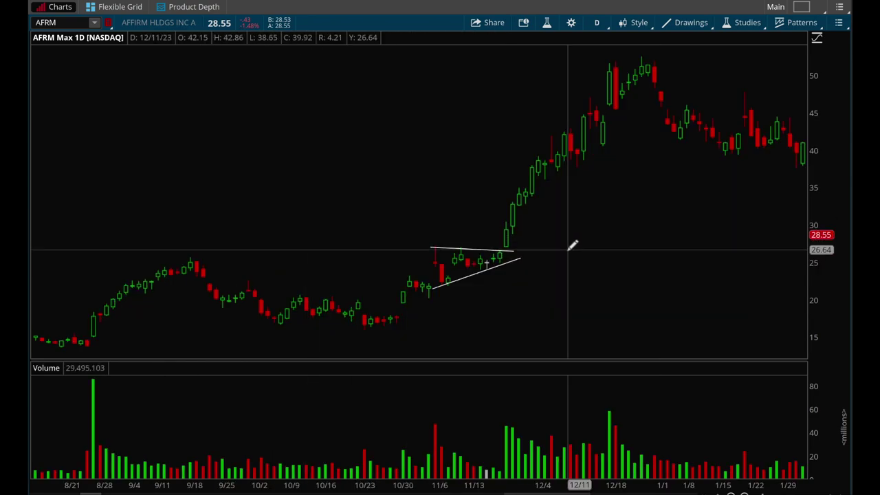
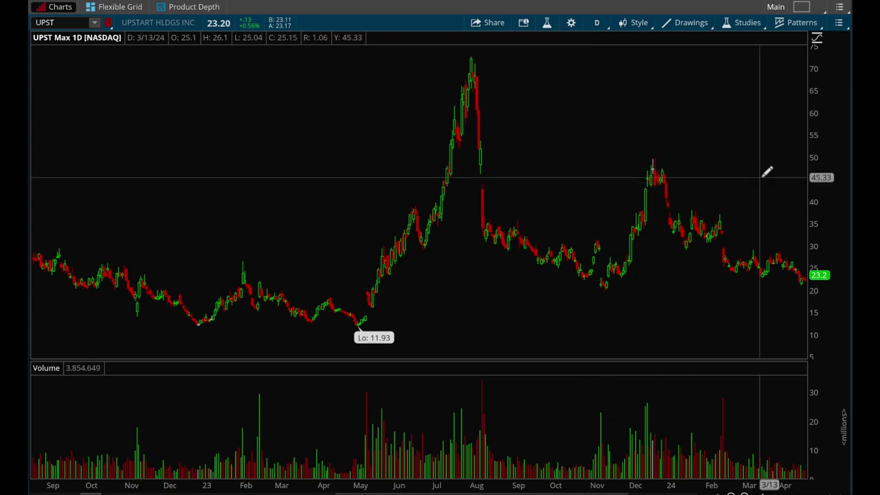
pyautogui.scroll(1, 368, 145)
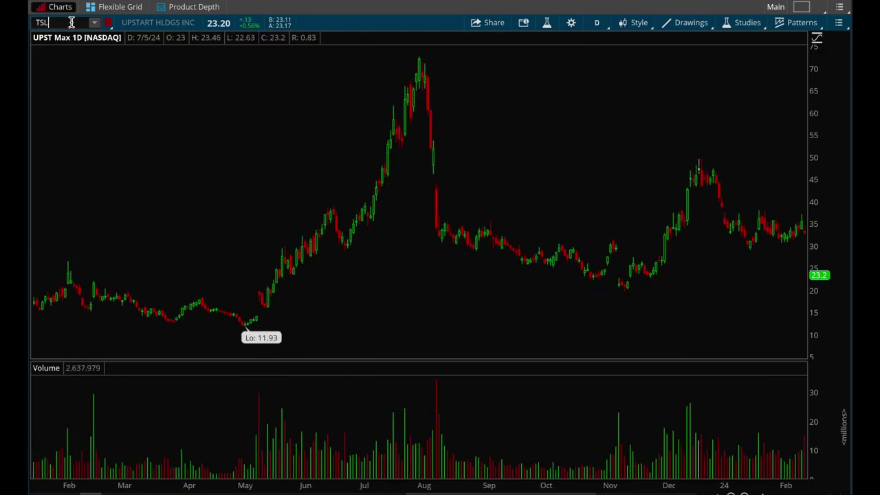
pyautogui.press('Return')
pyautogui.moveTo(316, 237); pyautogui.dragTo(125, 244)
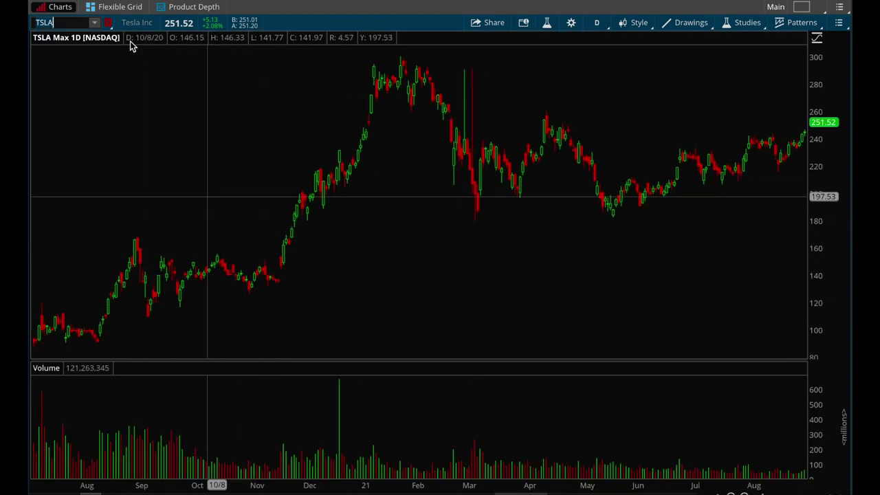
# Load the UPST chart and draw short descending trendlines over the mid-May 2023 pullback near 21 and the early June pullback near 32
pyautogui.write('UPST')
pyautogui.press('Return')
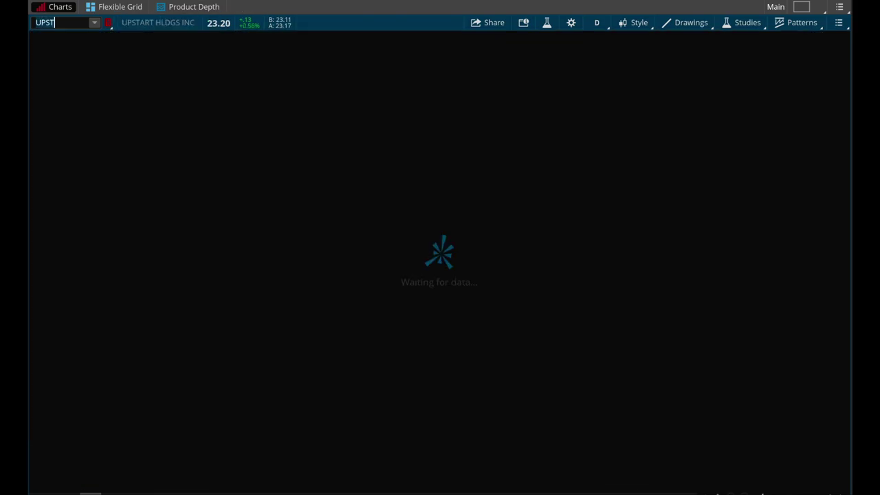
pyautogui.moveTo(680, 177)
pyautogui.mouseDown()
pyautogui.moveTo(501, 195)
pyautogui.moveTo(413, 187)
pyautogui.mouseUp()
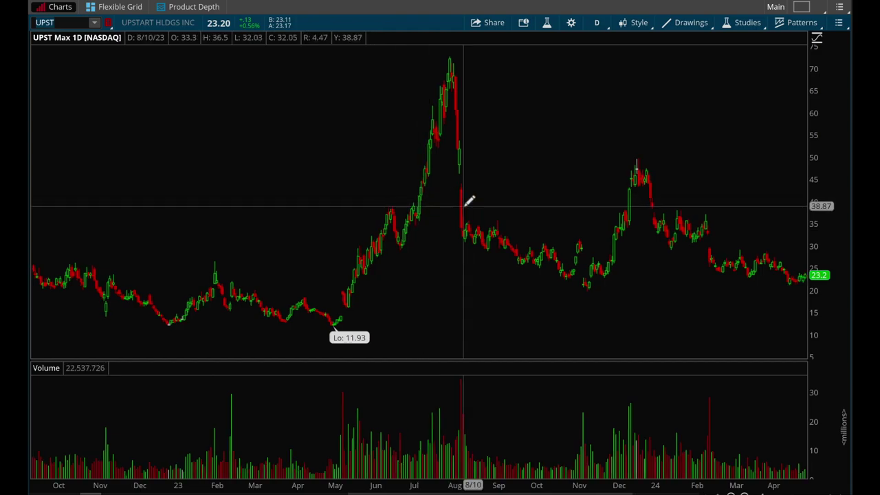
pyautogui.moveTo(608, 202); pyautogui.dragTo(261, 201)
pyautogui.scroll(2, 428, 198)
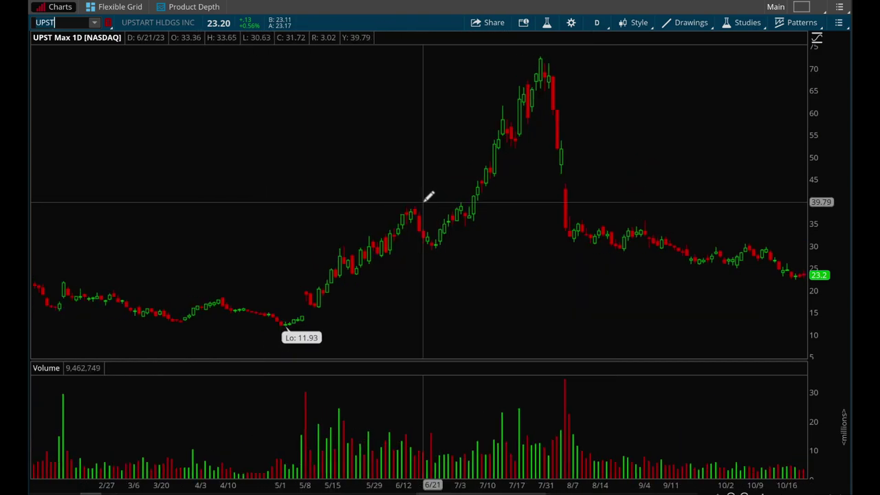
pyautogui.moveTo(318, 286); pyautogui.dragTo(329, 286)
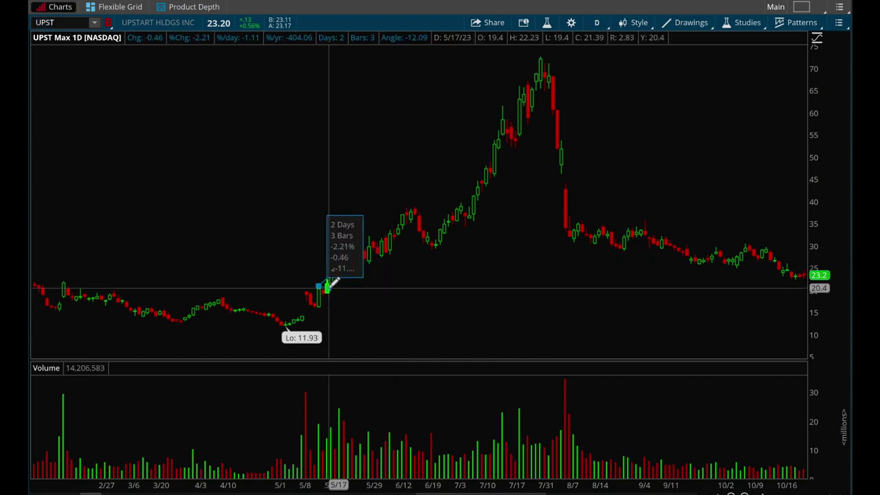
pyautogui.scroll(3, 465, 291)
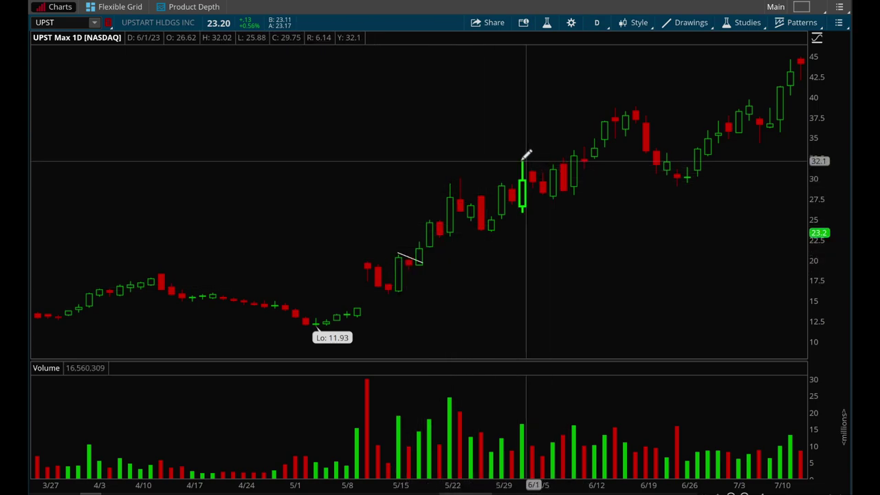
pyautogui.moveTo(522, 161); pyautogui.dragTo(562, 183)
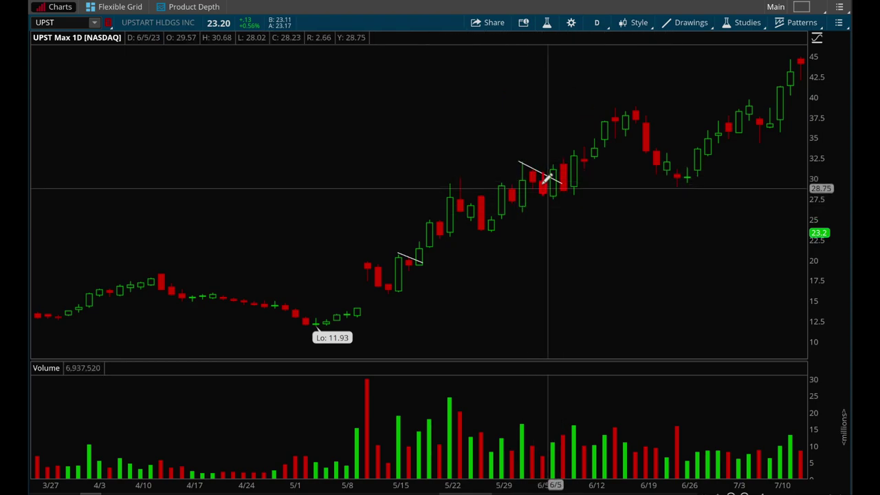
# Draw short descending trendlines over UPST's July 2023 pullbacks, one starting near 60 on July 19 and one near 40 in early July
pyautogui.scroll(-10, 555, 187)
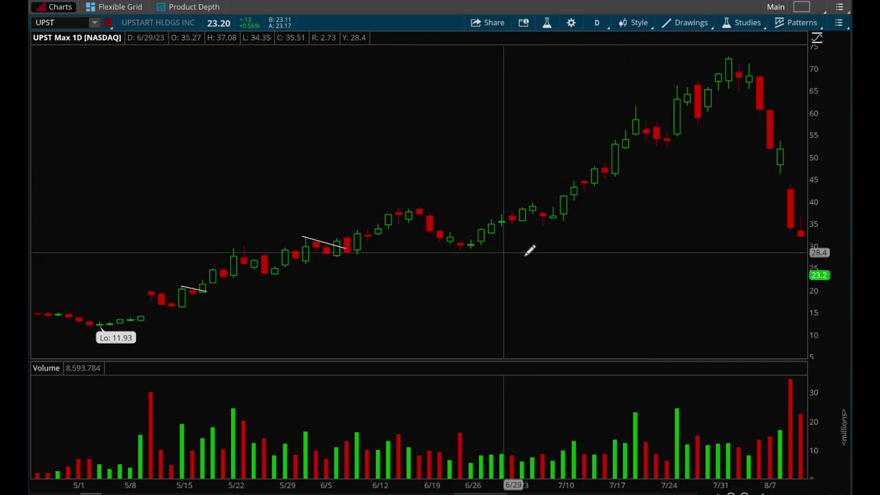
pyautogui.scroll(-10, 536, 255)
pyautogui.scroll(3, 537, 256)
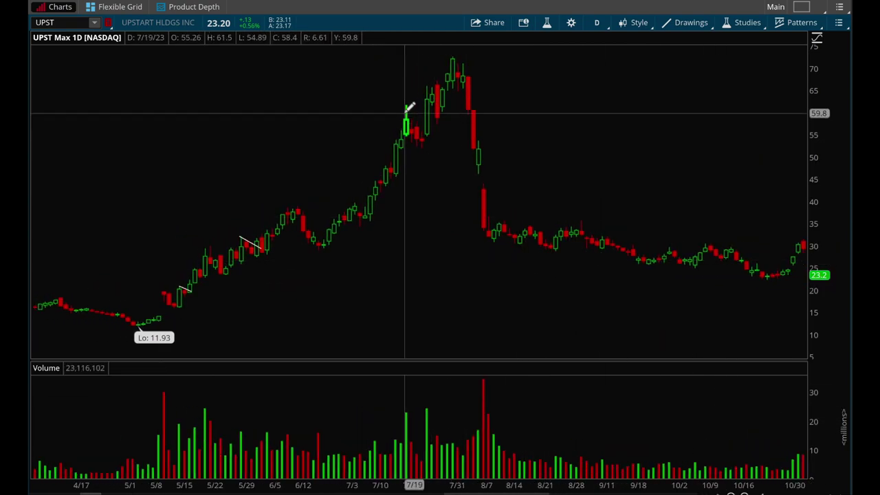
pyautogui.moveTo(406, 110)
pyautogui.mouseDown()
pyautogui.moveTo(428, 122)
pyautogui.moveTo(431, 136)
pyautogui.mouseUp()
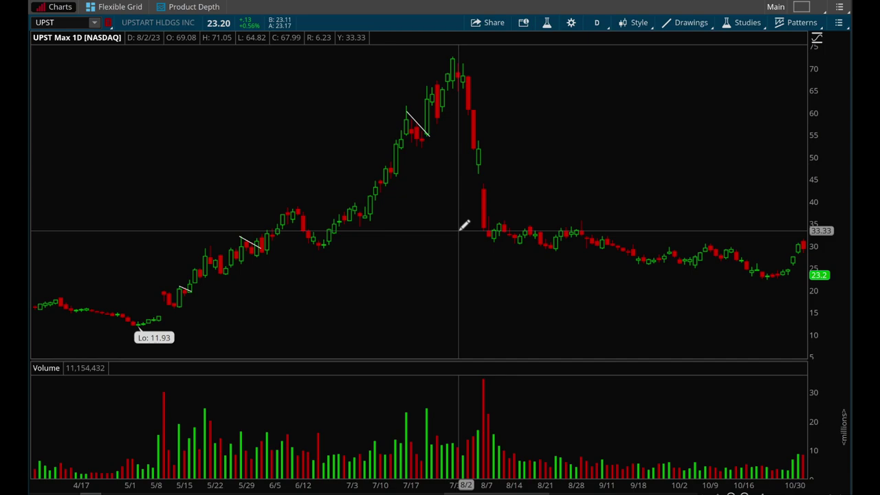
pyautogui.click(353, 199)
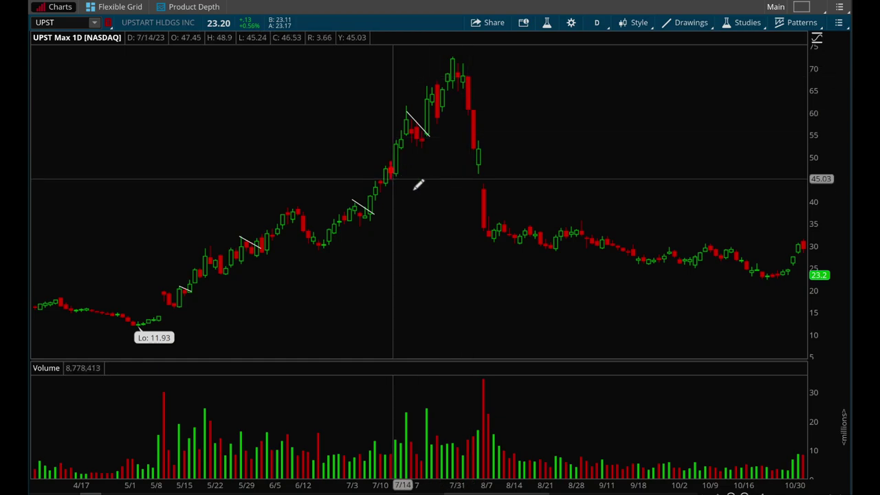
# Review the four marked pullbacks within UPST's May to July 2023 rally and compare them with the price action up to early 2024
pyautogui.scroll(-10, 445, 200)
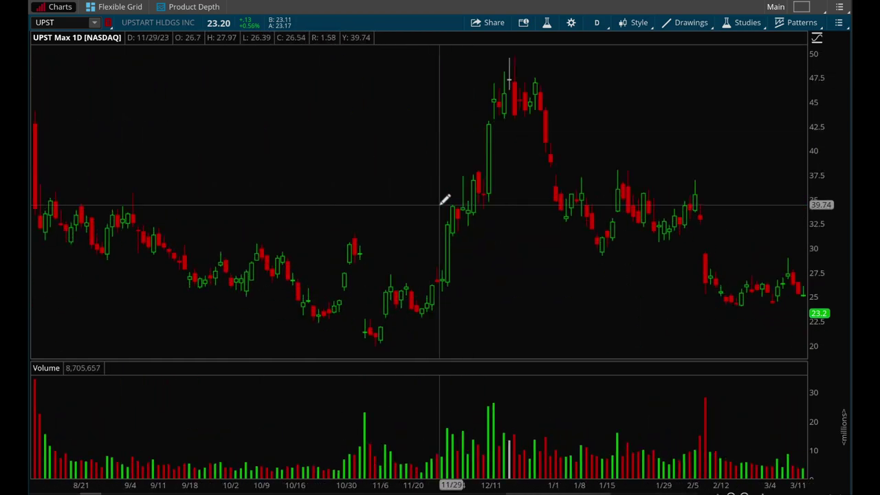
pyautogui.scroll(10, 445, 199)
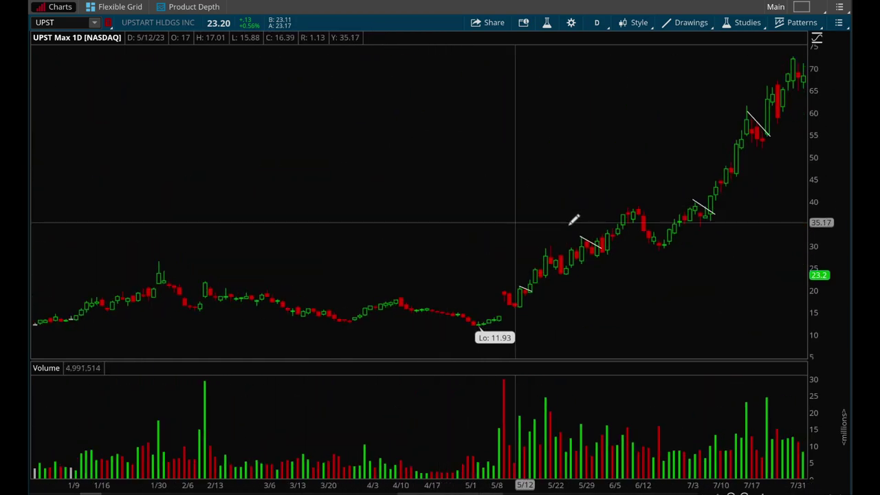
pyautogui.scroll(-2, 574, 219)
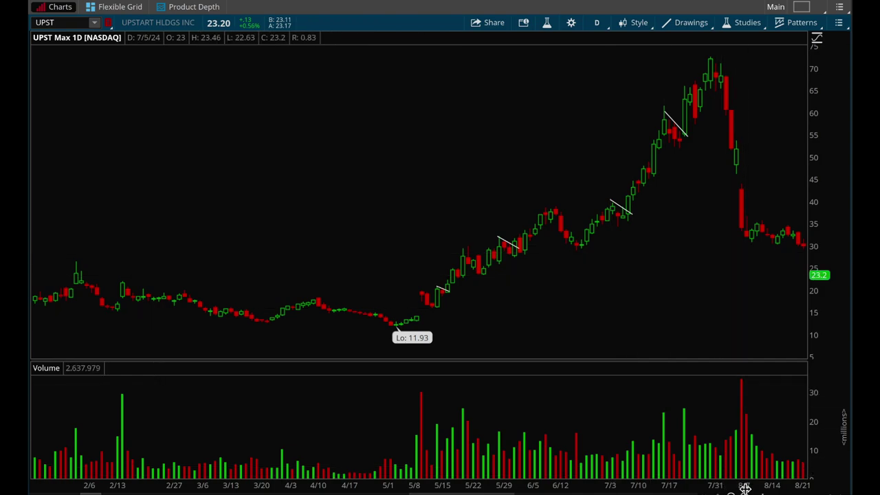
pyautogui.scroll(-3, 745, 488)
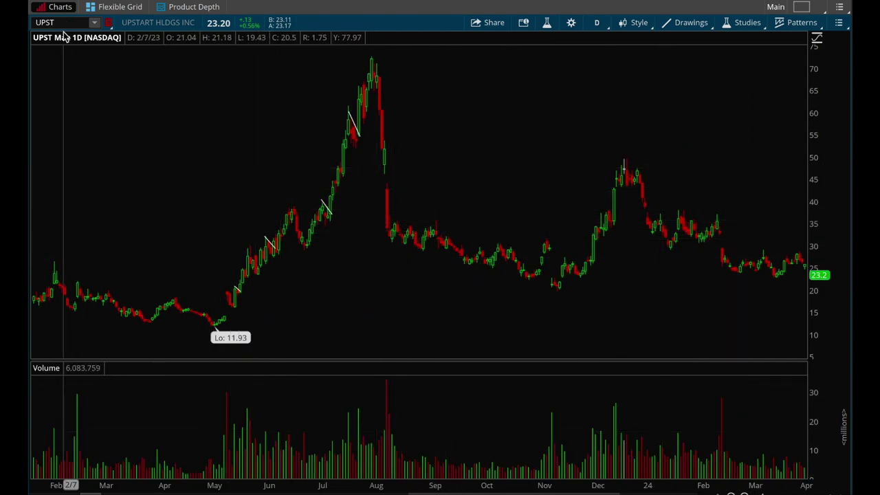
# Load AFRM briefly and then the COIN chart, and examine COIN's marked triangle from late November to December 2023 and its breakout
pyautogui.write('AFRM')
pyautogui.press('Return')
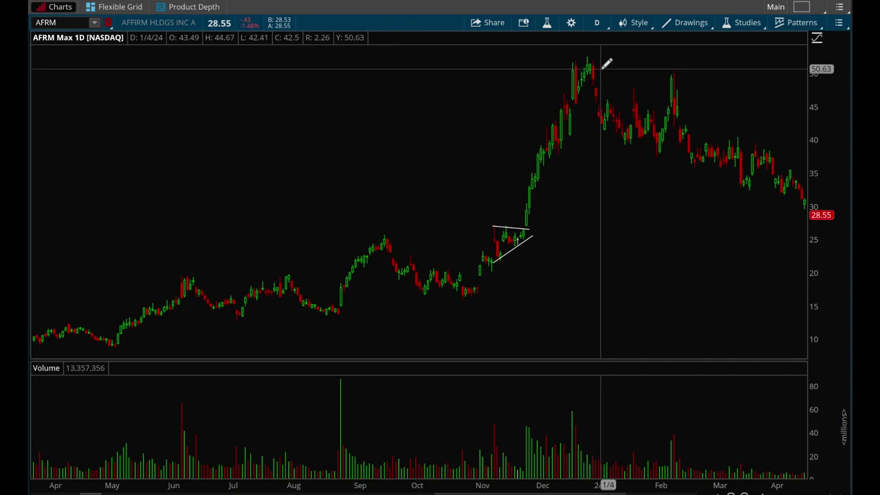
pyautogui.write('COIN')
pyautogui.press('Return')
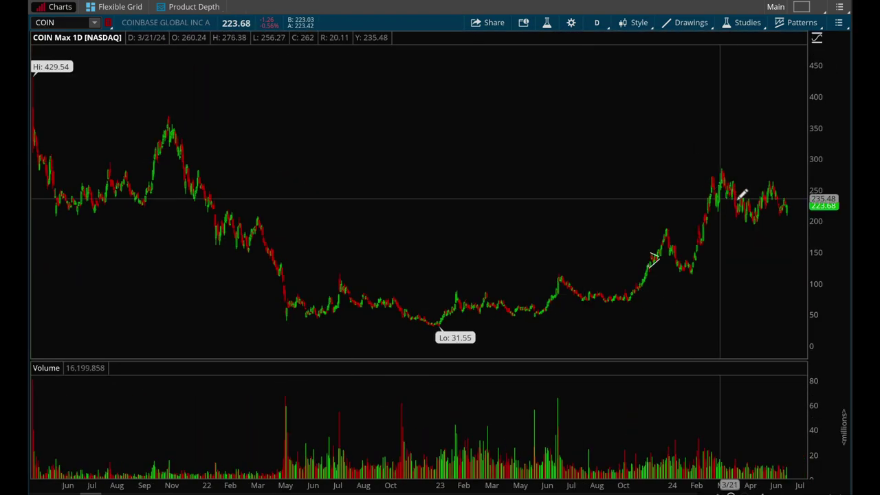
pyautogui.moveTo(762, 193); pyautogui.dragTo(437, 181)
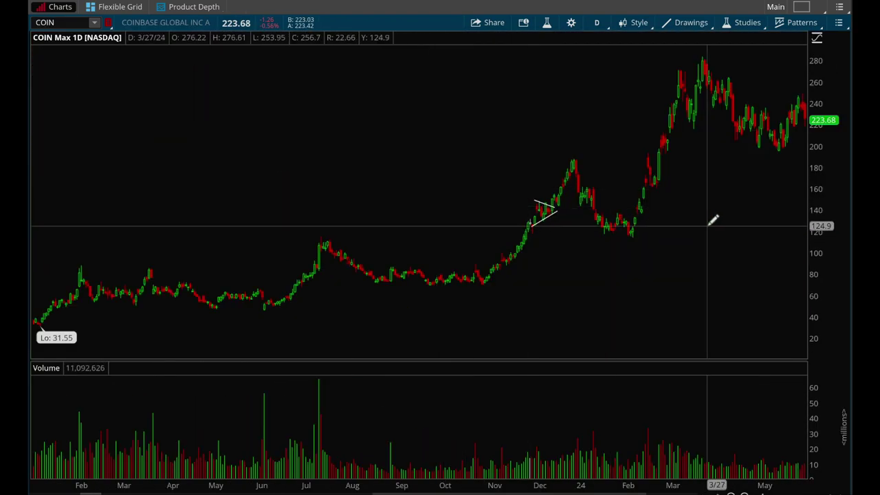
pyautogui.moveTo(711, 205); pyautogui.dragTo(266, 195)
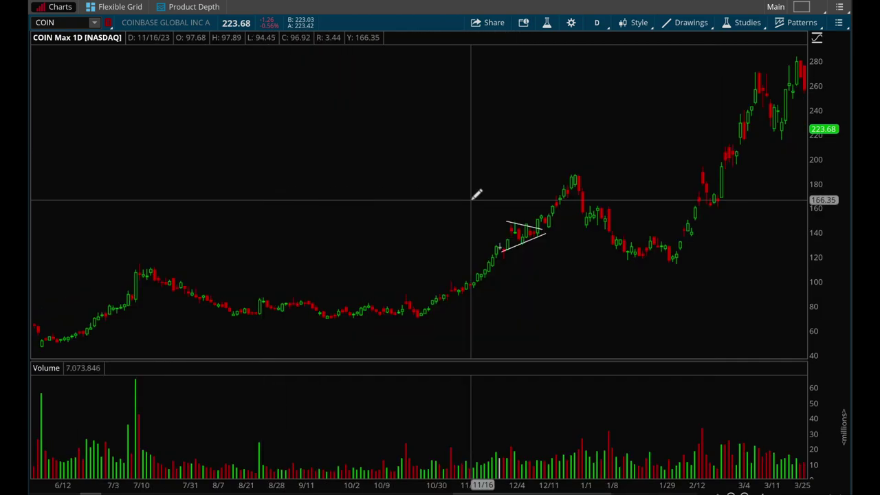
pyautogui.scroll(4, 475, 195)
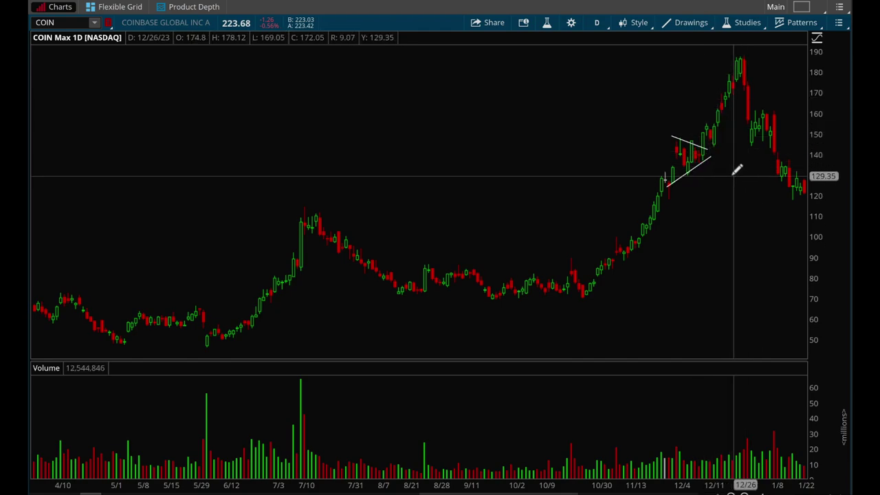
pyautogui.scroll(3, 727, 171)
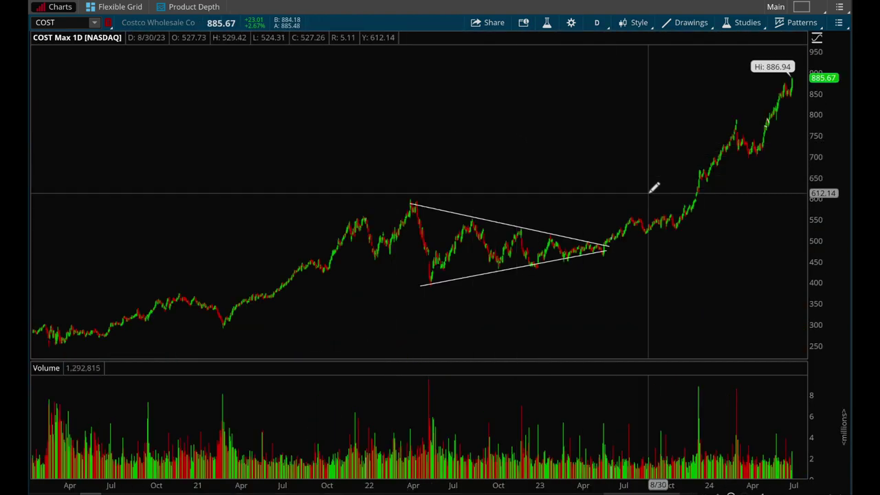
# Load the COST chart showing the marked 2022 to 2023 triangle and switch it to the Max weekly time frame
pyautogui.moveTo(715, 207); pyautogui.dragTo(240, 161)
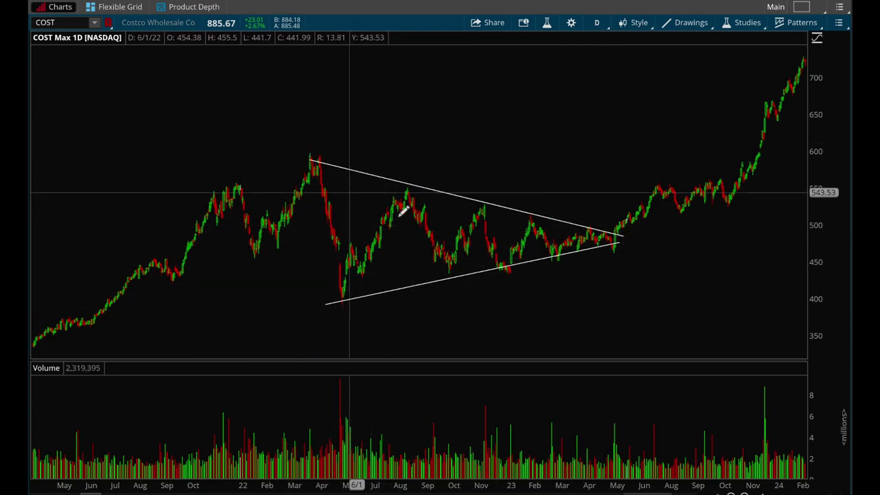
pyautogui.click(597, 23)
pyautogui.click(554, 211)
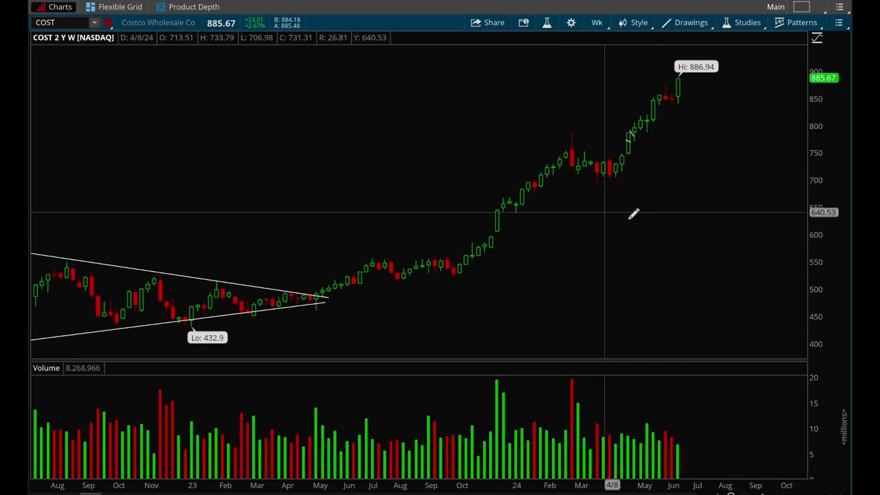
pyautogui.click(592, 23)
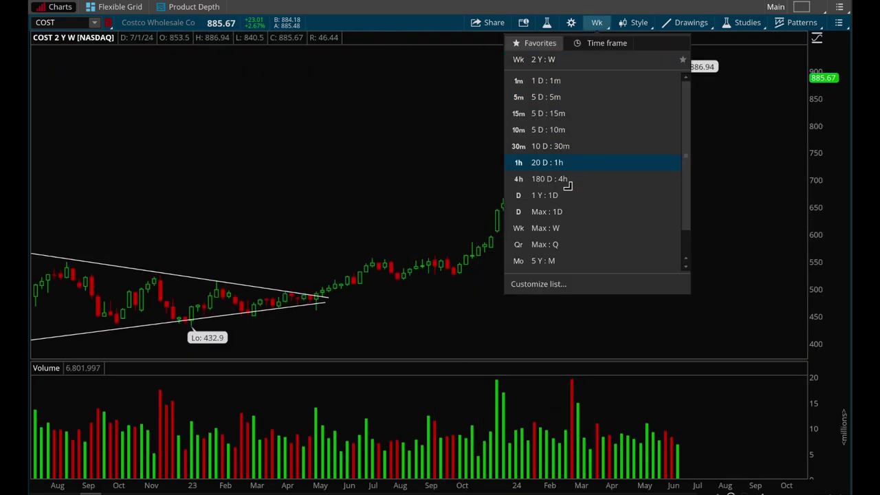
pyautogui.click(552, 225)
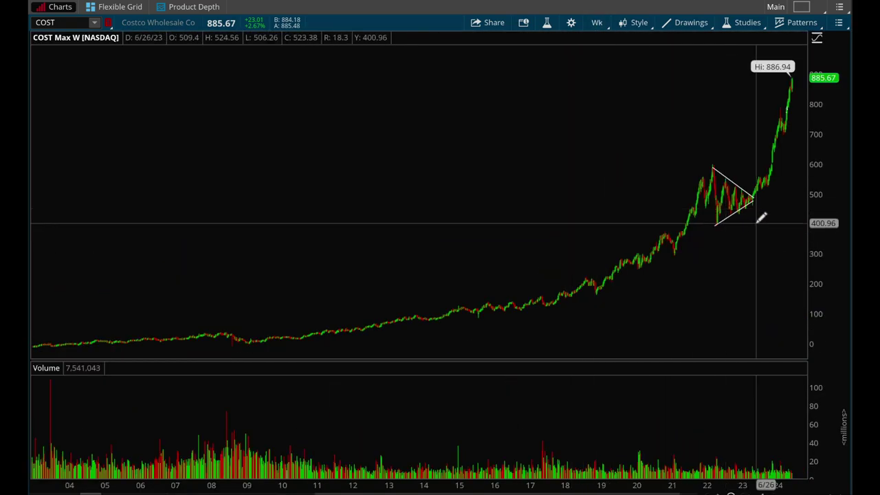
# Examine COST's large weekly triangle from spring 2022 to May 2023 and the advance following it into July 2024
pyautogui.scroll(3, 753, 216)
pyautogui.scroll(-3, 497, 210)
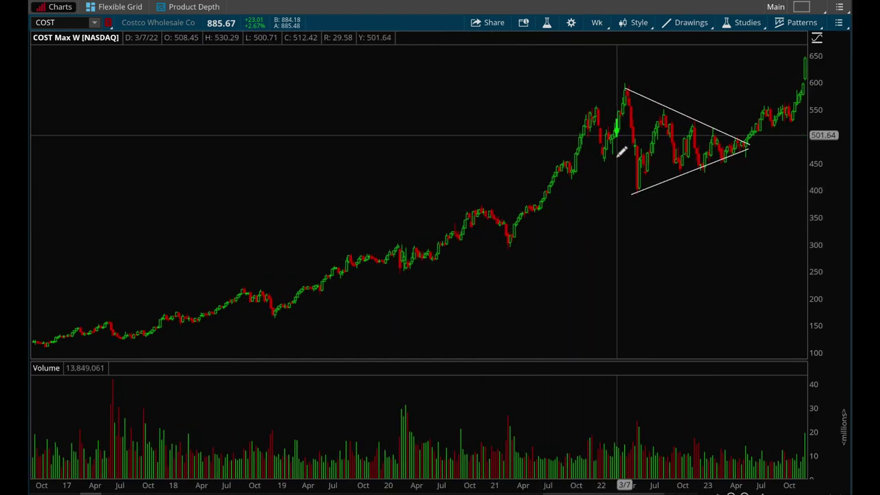
pyautogui.scroll(-3, 757, 122)
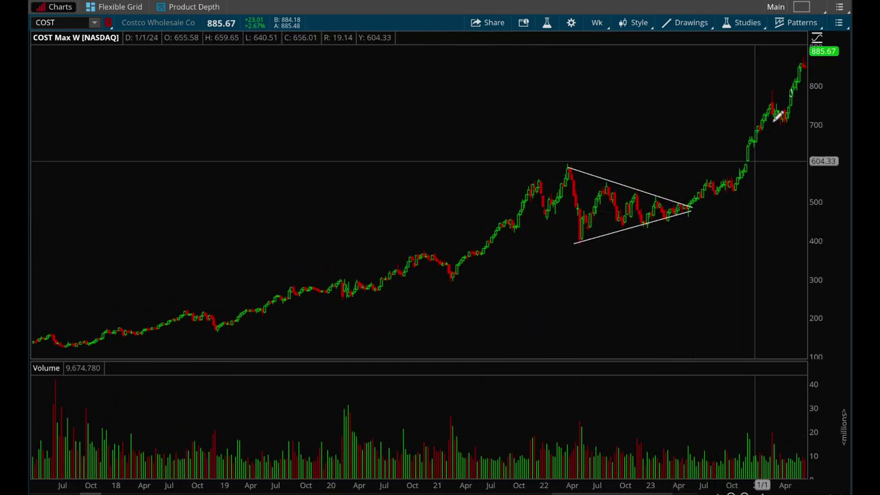
pyautogui.scroll(-2, 786, 89)
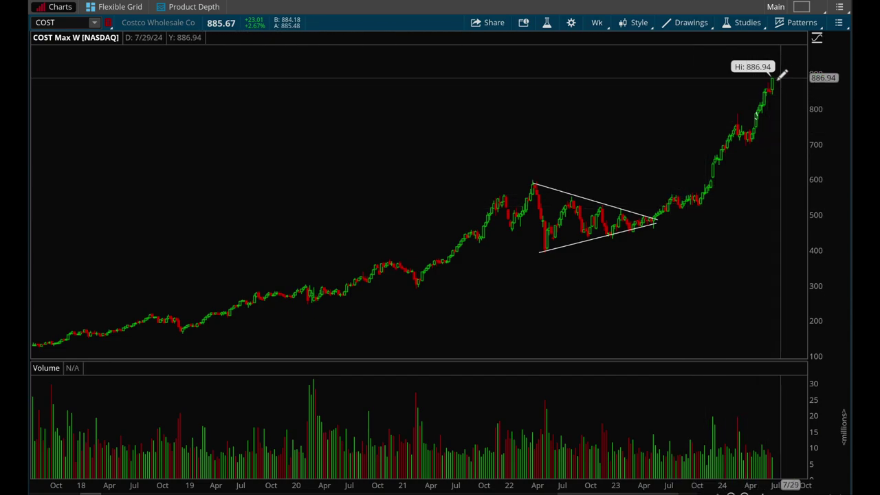
pyautogui.moveTo(791, 201); pyautogui.dragTo(427, 199)
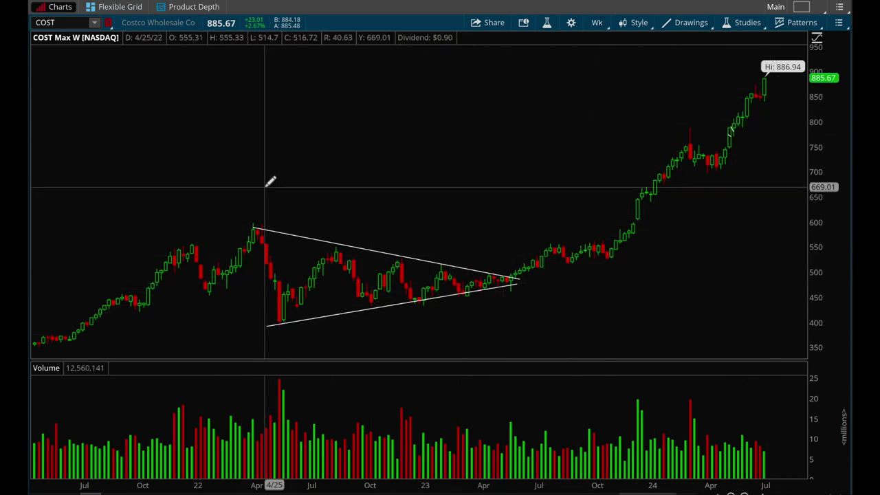
# Return to daily candles, load the CVNA chart with the Max : 1D time frame, and frame the marked June 2023 consolidation
pyautogui.click(603, 23)
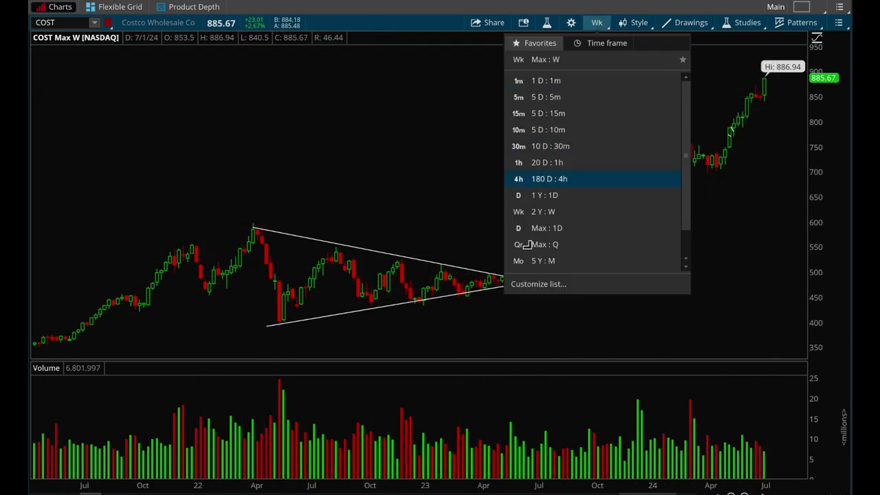
pyautogui.click(523, 195)
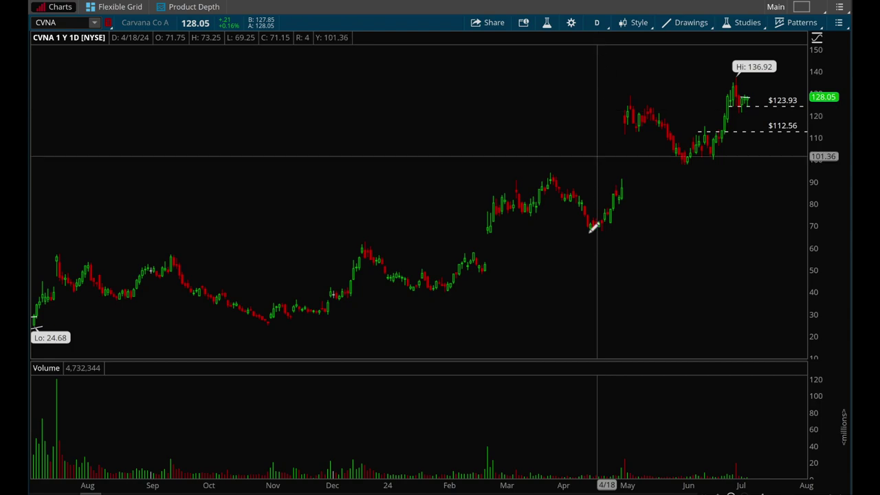
pyautogui.click(596, 22)
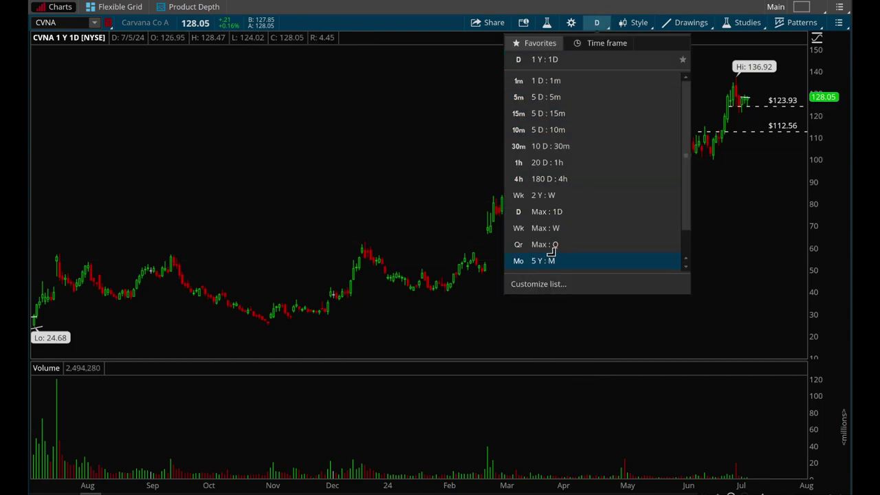
pyautogui.click(554, 211)
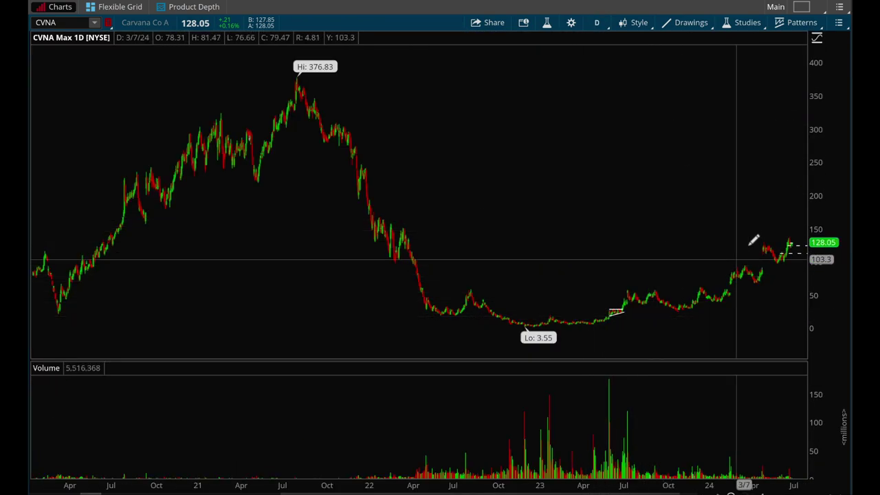
pyautogui.moveTo(805, 206)
pyautogui.mouseDown()
pyautogui.moveTo(527, 211)
pyautogui.moveTo(463, 197)
pyautogui.mouseUp()
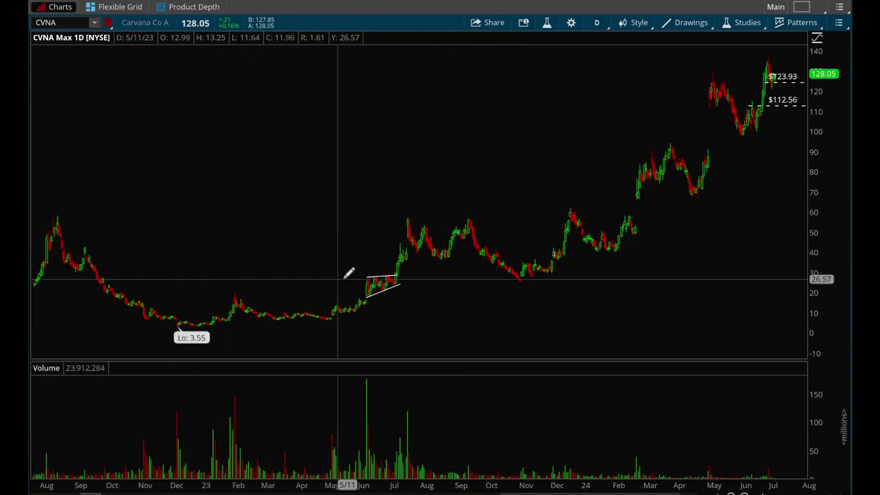
pyautogui.moveTo(626, 289); pyautogui.dragTo(259, 289)
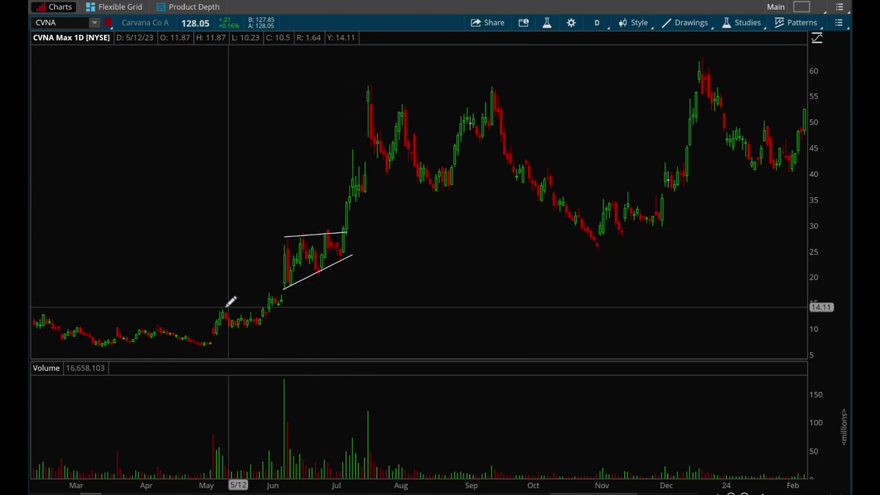
# Draw converging trendlines around CVNA's May 2023 consolidation, the upper from about 14 to 12 and the lower from about 9 to 11
pyautogui.moveTo(220, 307); pyautogui.dragTo(266, 318)
pyautogui.moveTo(213, 335); pyautogui.dragTo(265, 325)
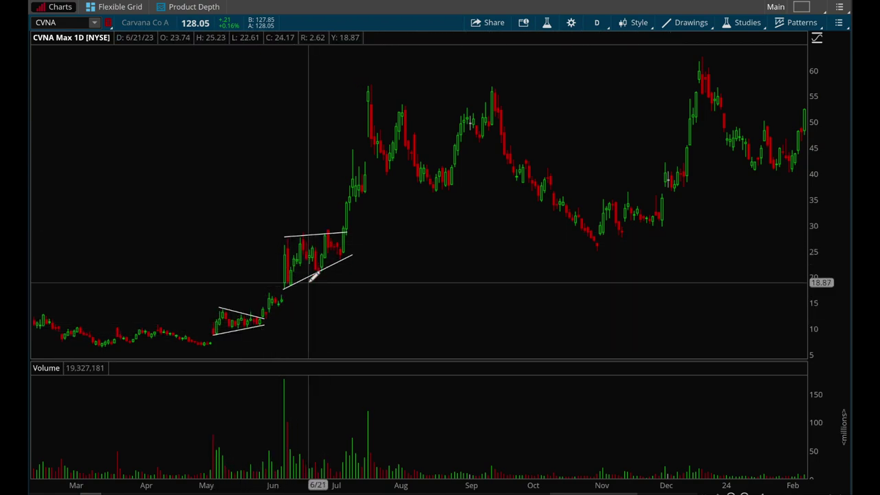
pyautogui.scroll(-10, 313, 275)
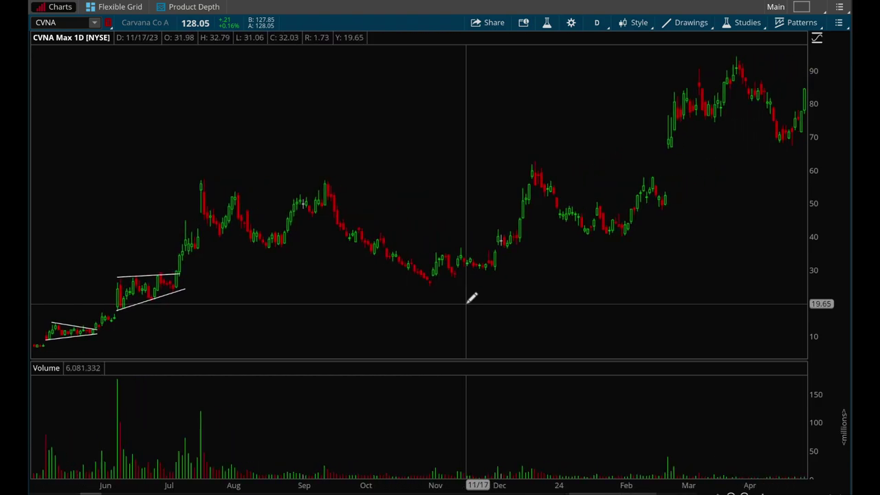
pyautogui.scroll(-5, 367, 190)
pyautogui.scroll(12, 345, 191)
pyautogui.scroll(2, 451, 205)
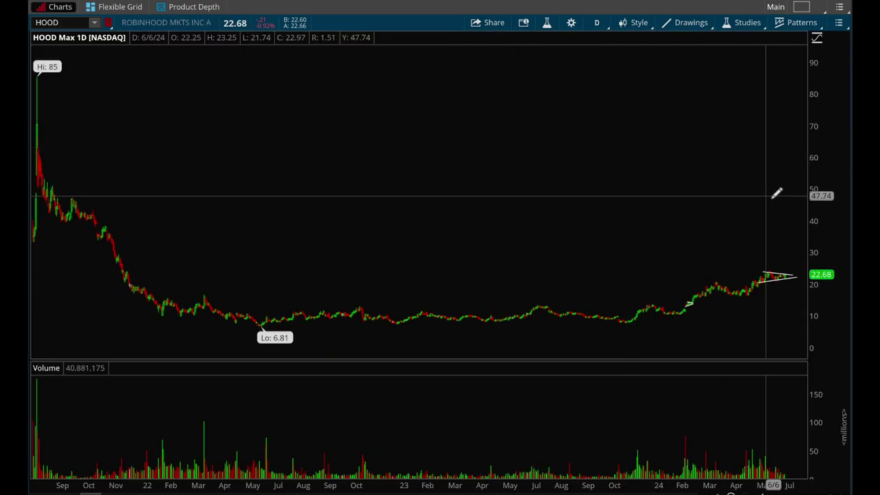
# Load the HOOD chart and examine its marked triangles in February 2024 and June to July 2024
pyautogui.moveTo(774, 192); pyautogui.dragTo(504, 190)
pyautogui.scroll(-2, 536, 214)
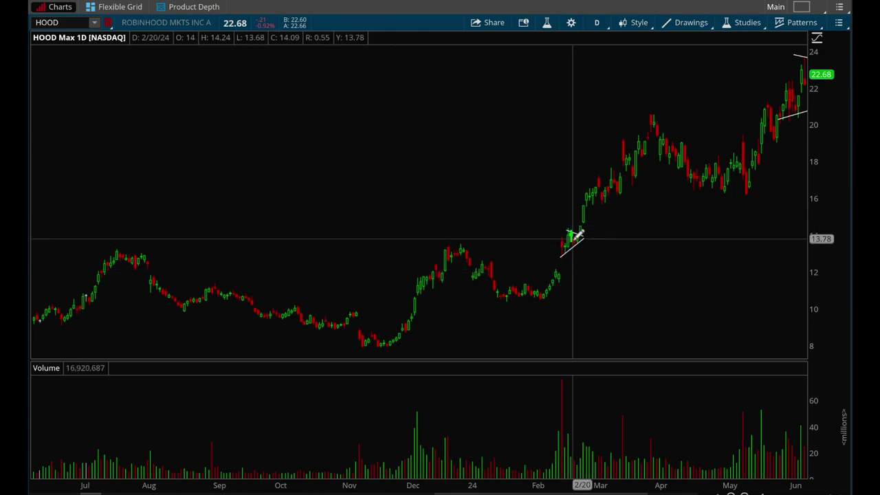
pyautogui.scroll(-15, 590, 217)
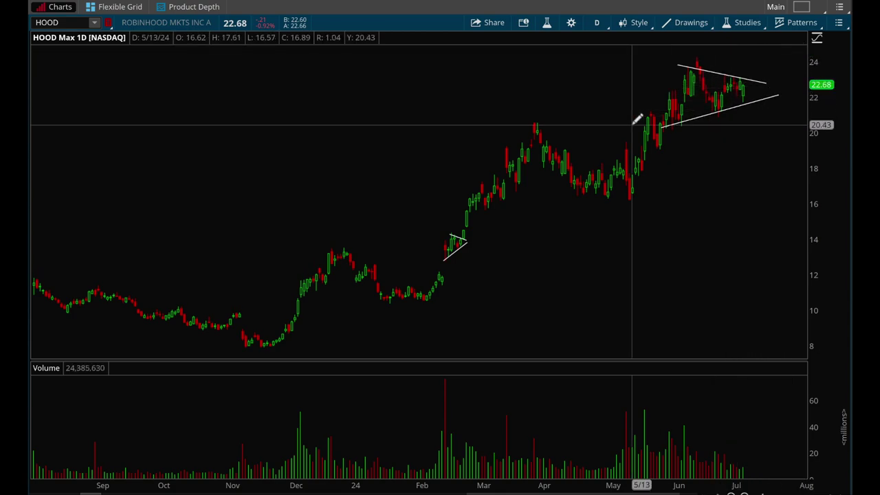
# Load the LLY chart and examine the marked November to December 2023 triangle and the range between $723.44 and $795.79
pyautogui.write('LLY')
pyautogui.press('Return')
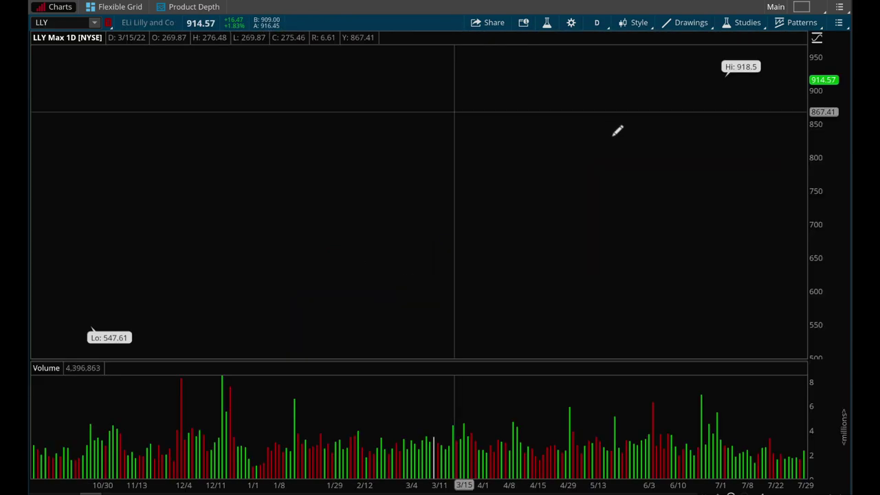
pyautogui.moveTo(788, 212); pyautogui.dragTo(457, 208)
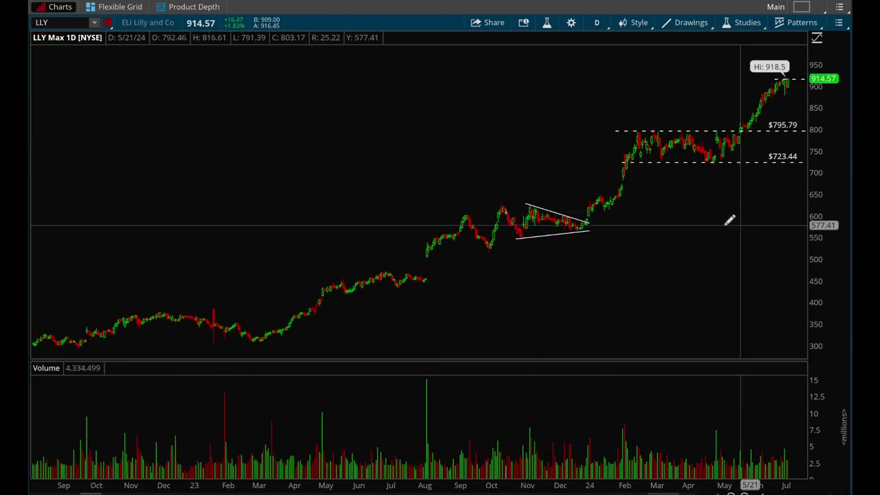
pyautogui.moveTo(727, 218); pyautogui.dragTo(257, 214)
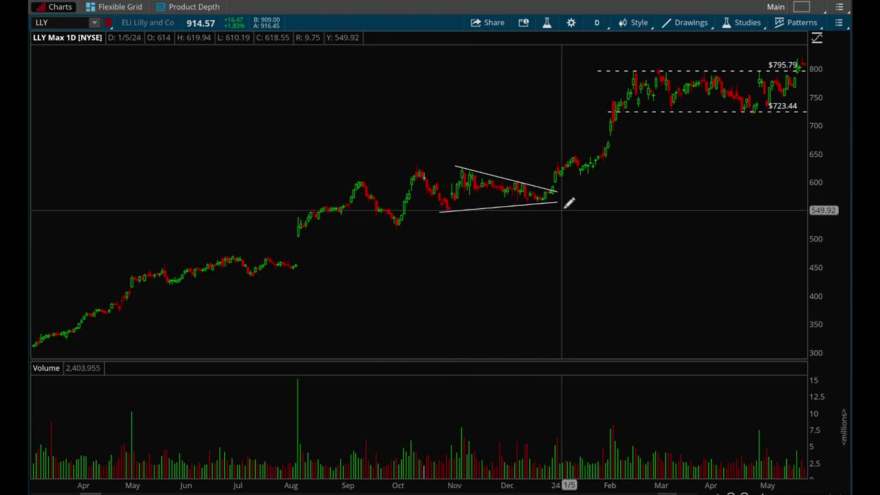
pyautogui.scroll(-5, 652, 94)
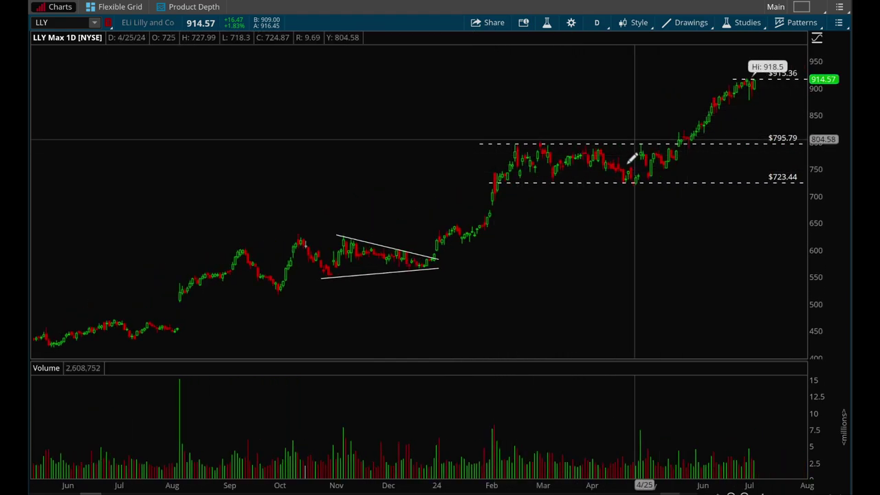
# Draw a trendline along the highs of LLY's February to May 2024 range near 795, and remove it
pyautogui.moveTo(516, 144); pyautogui.dragTo(688, 149)
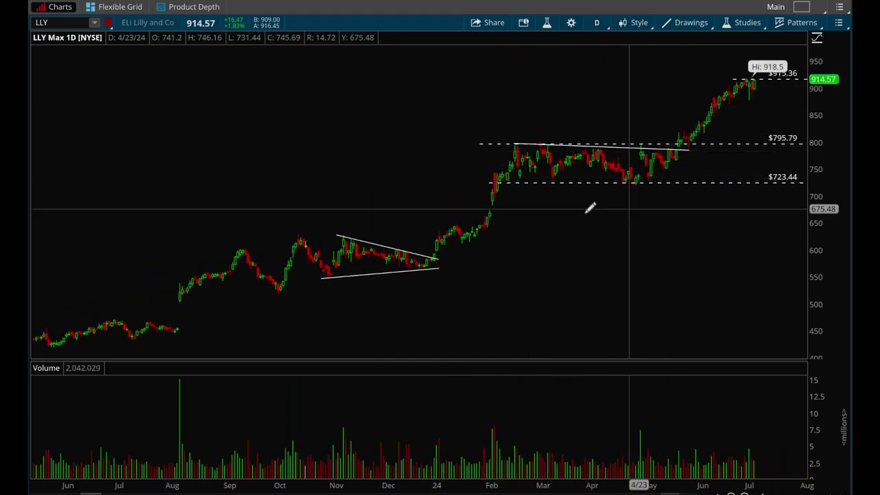
pyautogui.rightClick(632, 145)
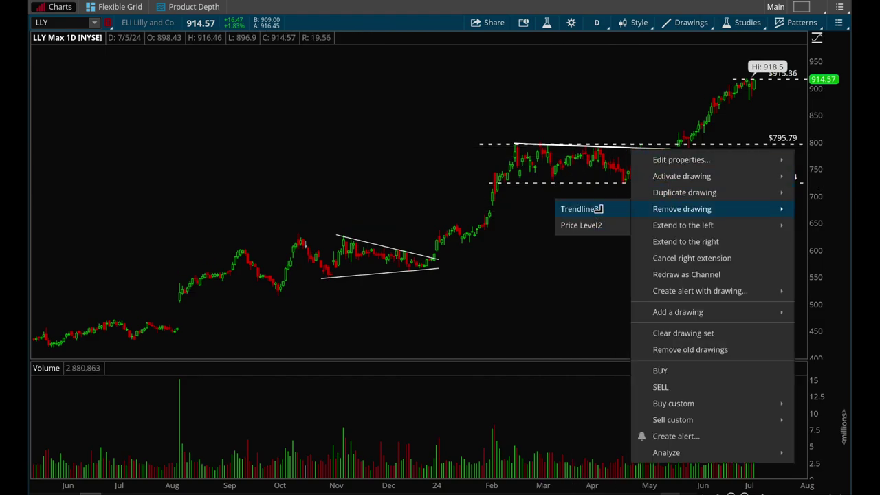
pyautogui.click(581, 208)
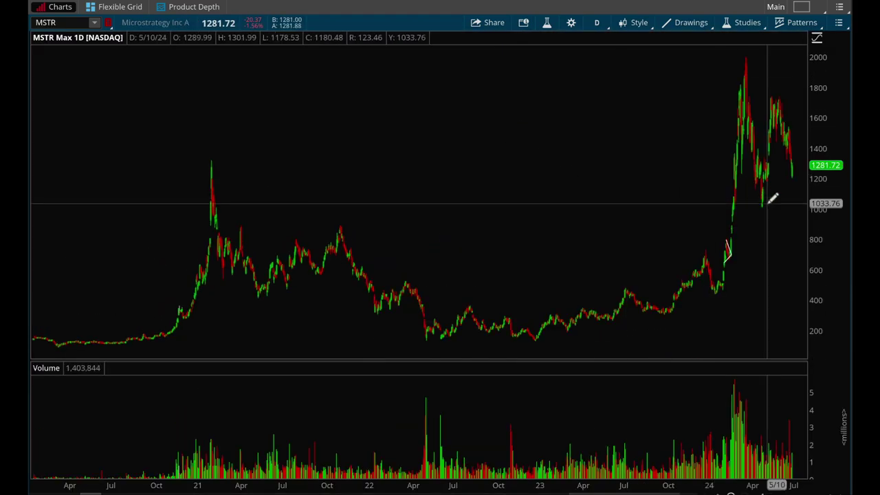
# Examine the marked February 2024 triangle and the rally following it on the MSTR chart, and load the SPOT chart
pyautogui.moveTo(775, 199); pyautogui.dragTo(595, 204)
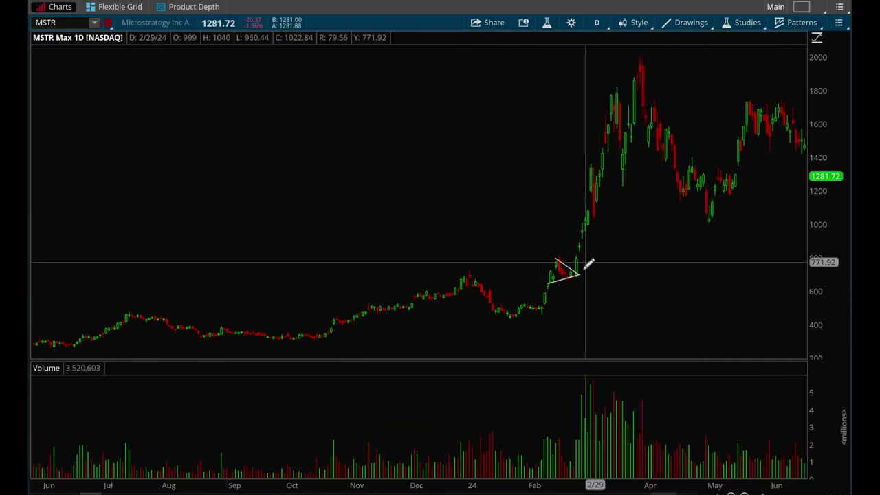
pyautogui.moveTo(669, 220); pyautogui.dragTo(477, 220)
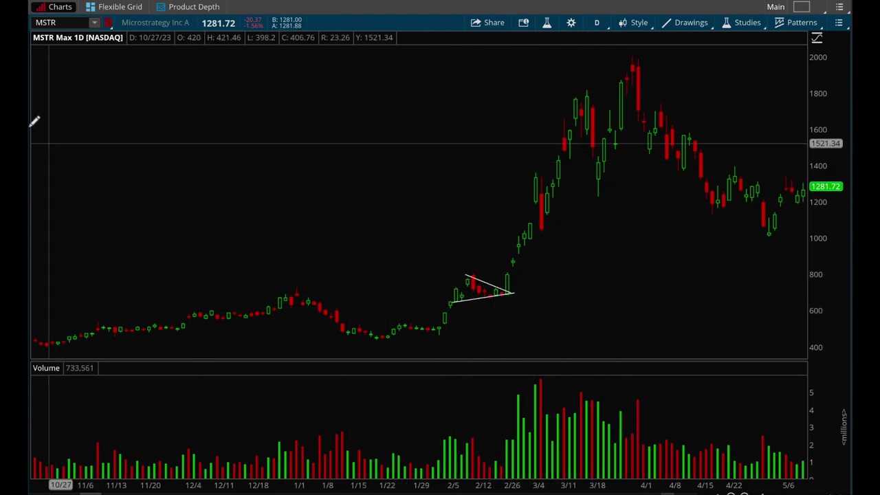
pyautogui.scroll(3, 729, 196)
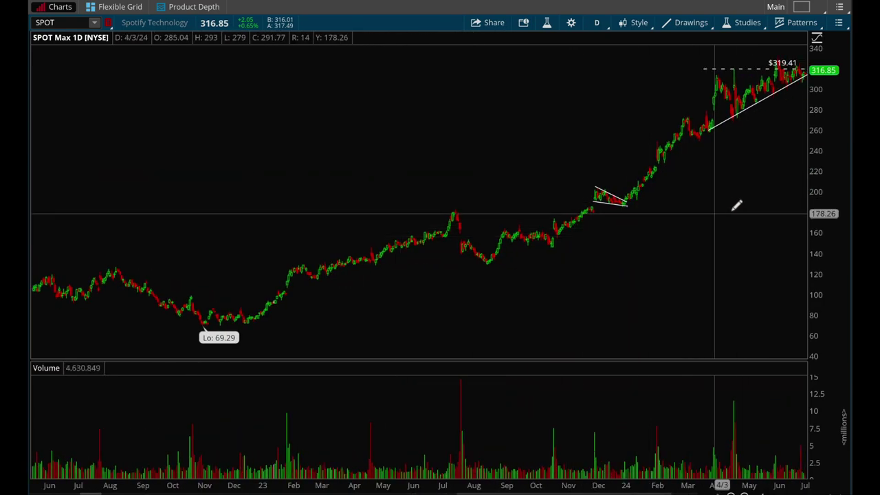
# Examine SPOT's marked December 2023 pullback and the April 2024 rising trendline beneath the $319.41 level, and load the WING chart
pyautogui.moveTo(735, 204); pyautogui.dragTo(247, 202)
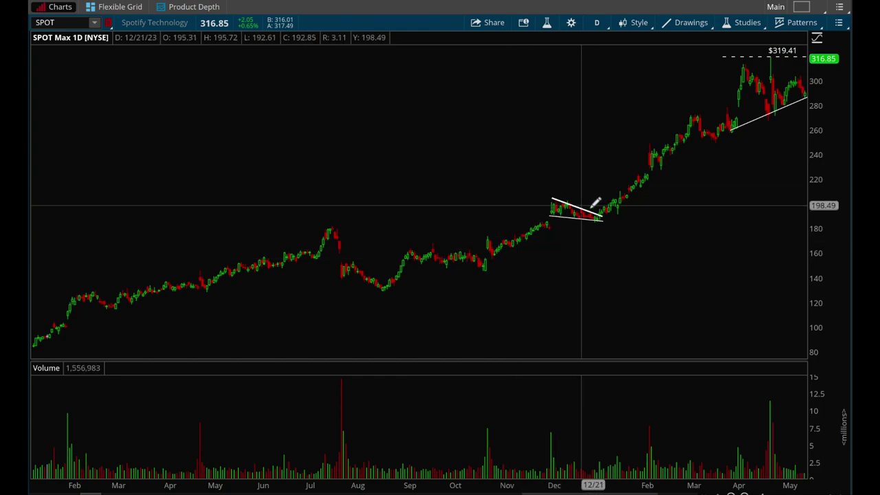
pyautogui.moveTo(621, 210); pyautogui.dragTo(364, 224)
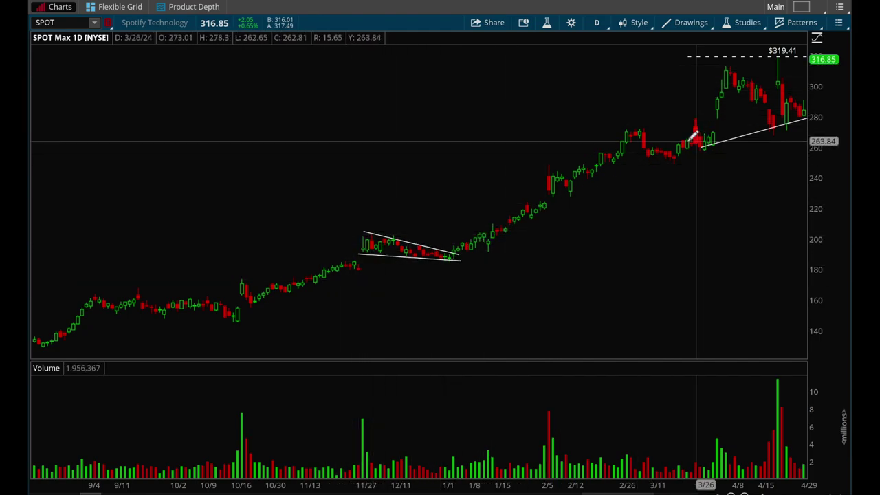
pyautogui.scroll(-3, 688, 137)
pyautogui.scroll(-5, 687, 137)
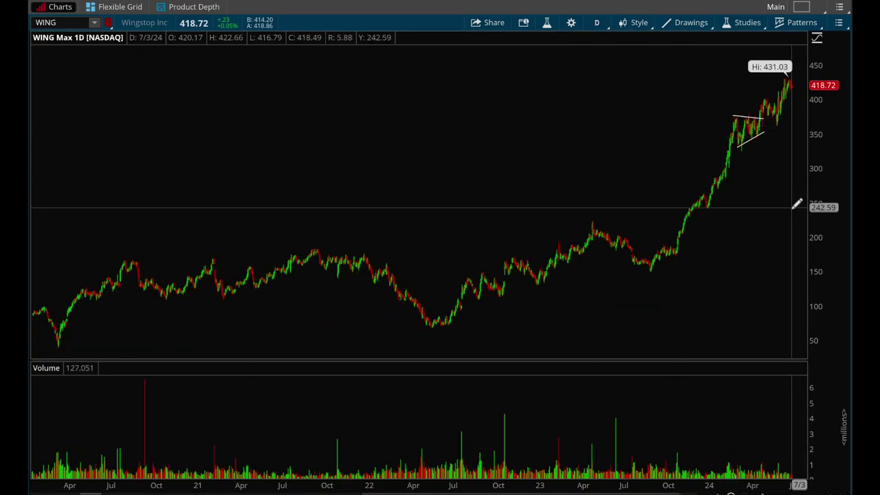
# Examine the marked March to May 2024 triangle on the WING chart together with the breakout following it and the preceding rally
pyautogui.moveTo(772, 213); pyautogui.dragTo(436, 205)
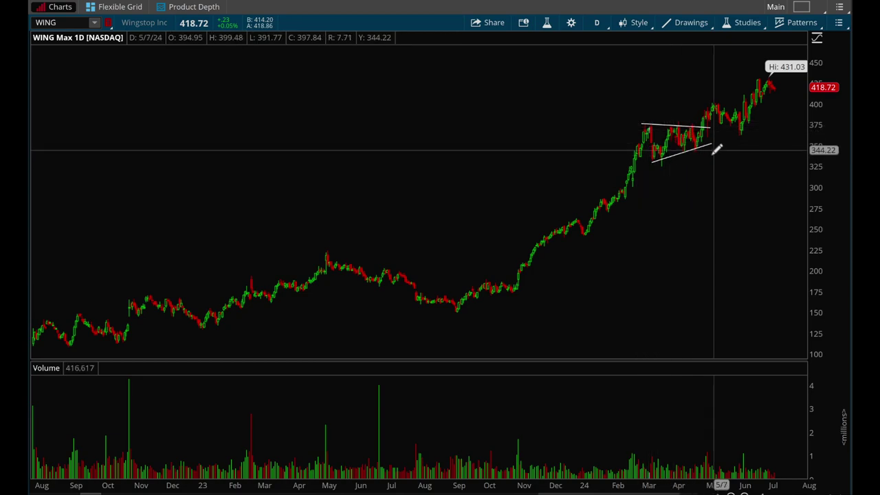
pyautogui.moveTo(803, 100); pyautogui.dragTo(454, 127)
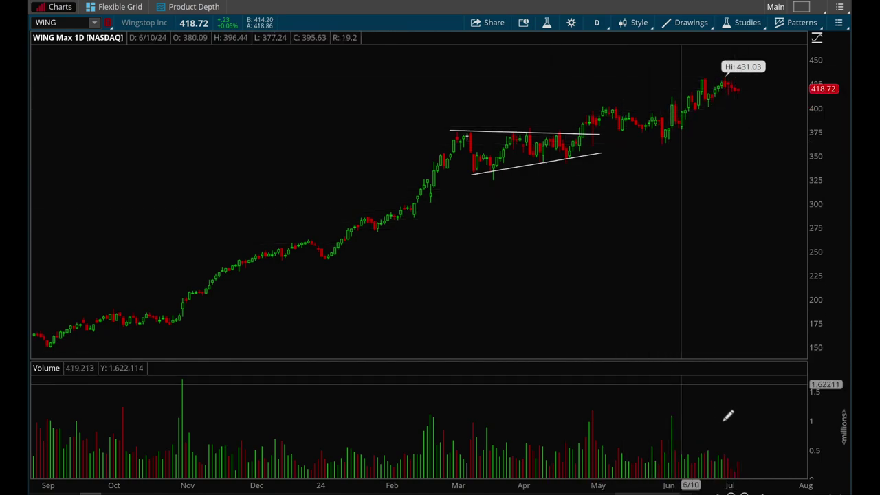
pyautogui.scroll(-3, 741, 488)
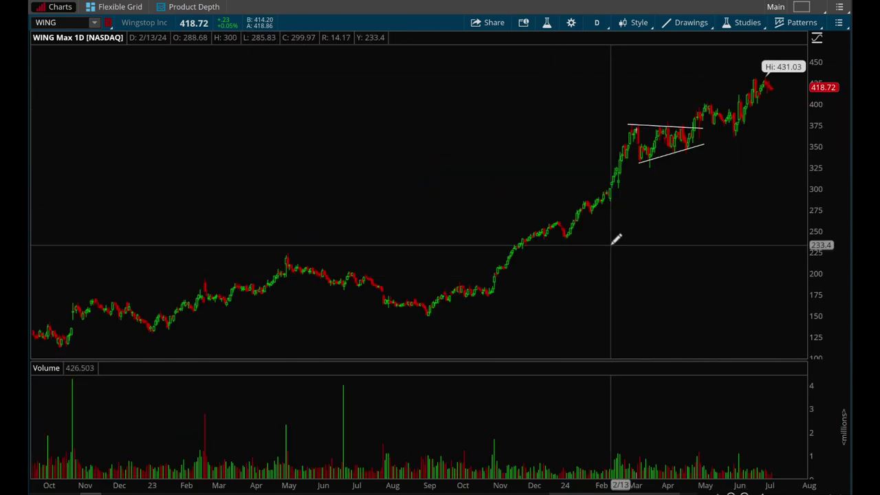